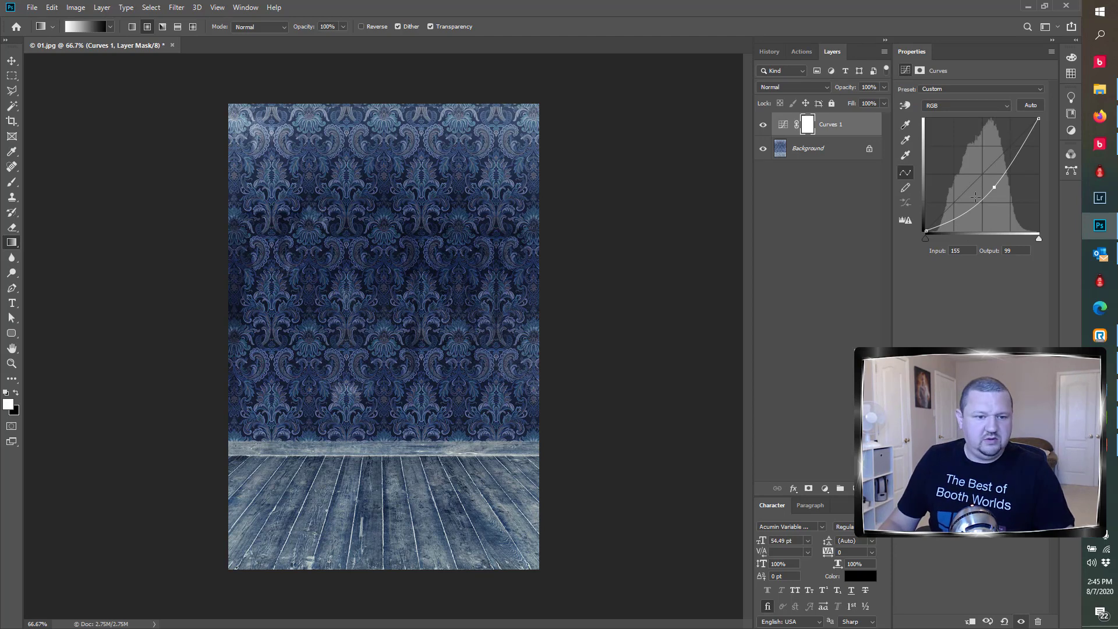
Create a new layer and fill it with a black-to-white radial gradient running from the image's centre to just past its lower-right corner
right_click(976, 197)
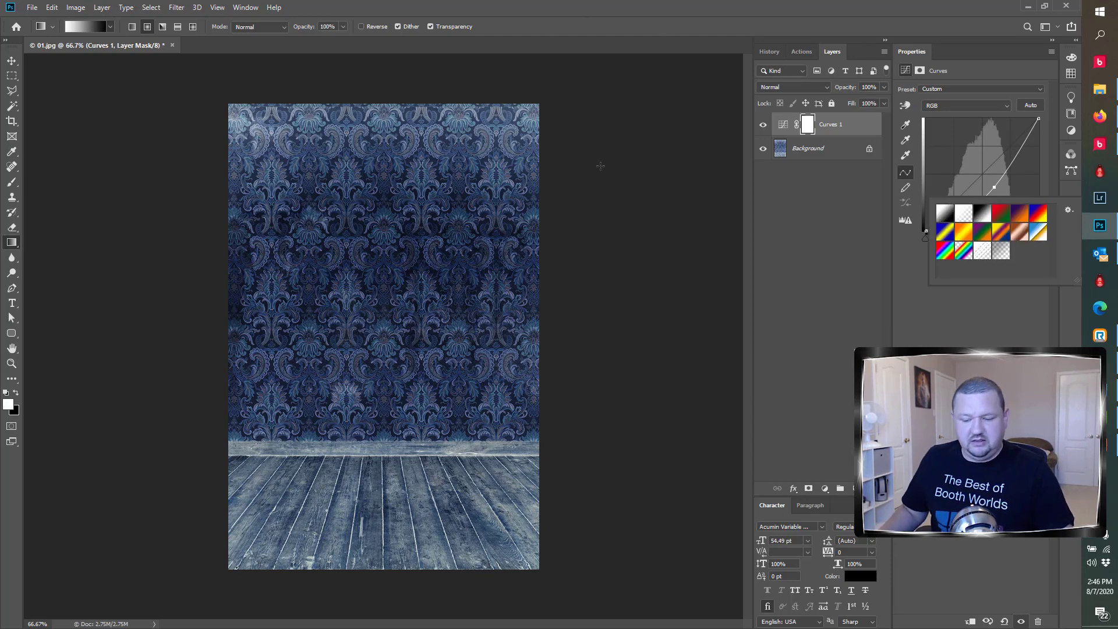
key("Escape")
key("ctrl+shift+n")
key("Return")
key("d")
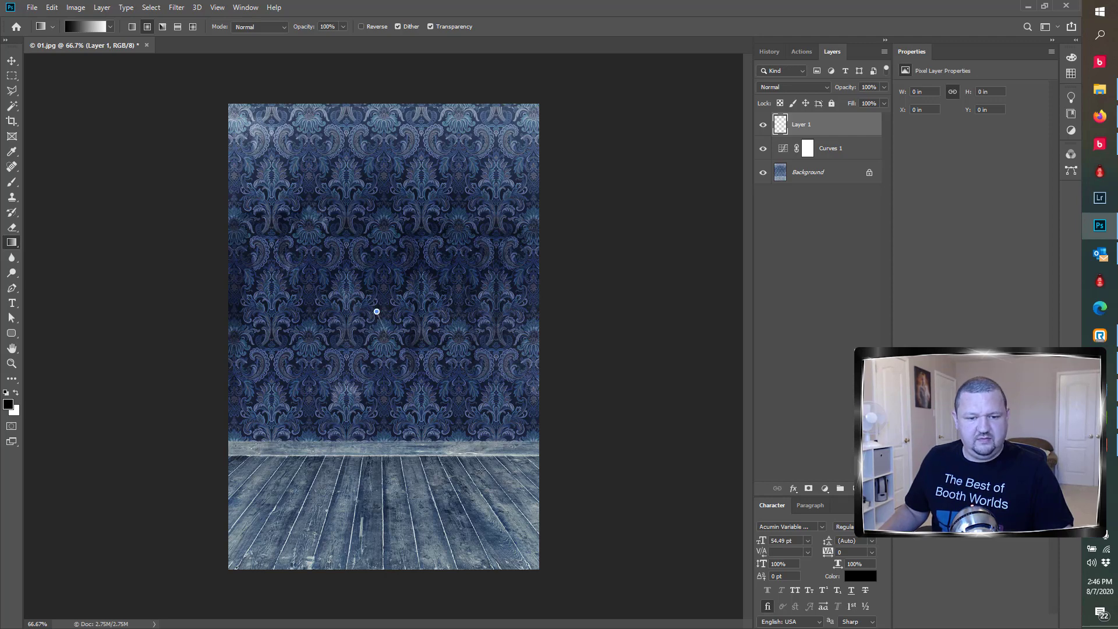
left_click_drag(377, 311, 544, 576)
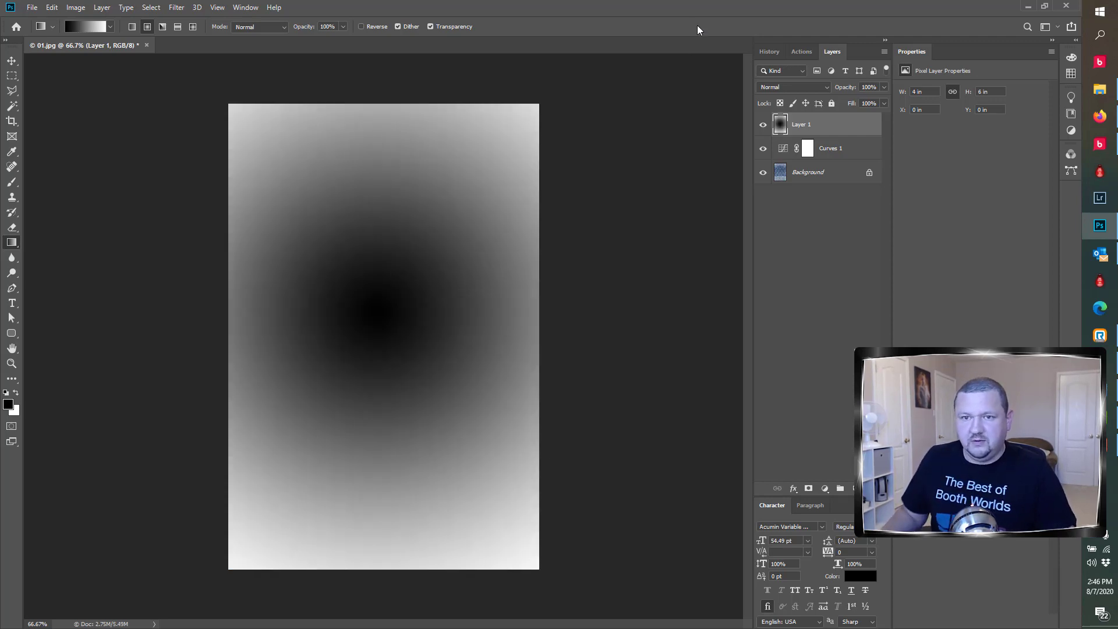
Invert the gradient layer and set its blend mode to Multiply
key("ctrl+i")
left_click(792, 88)
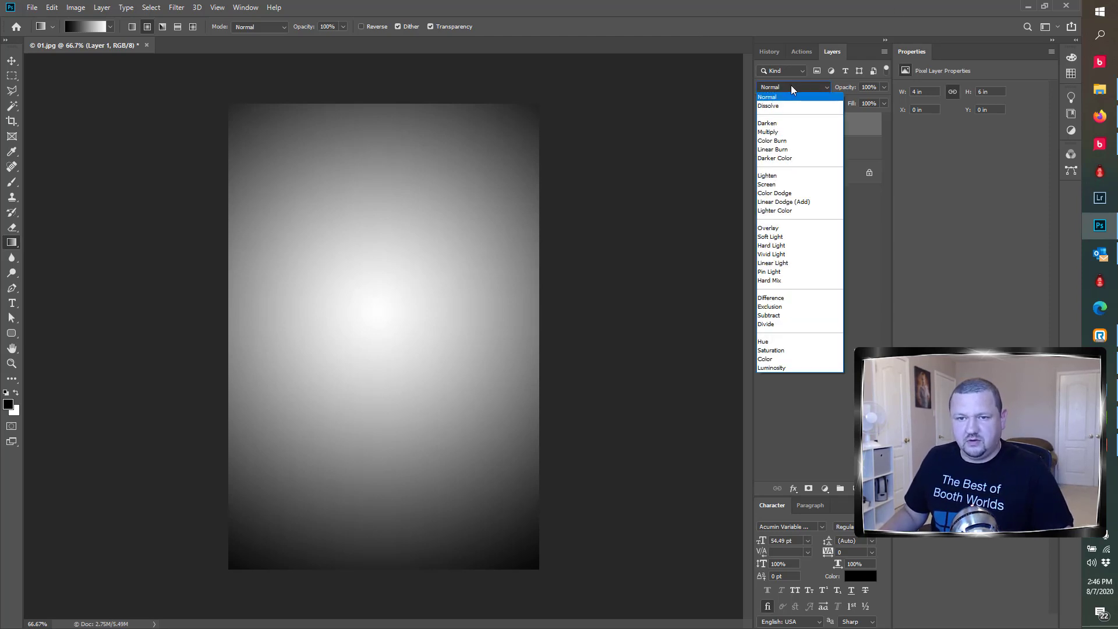
left_click(771, 133)
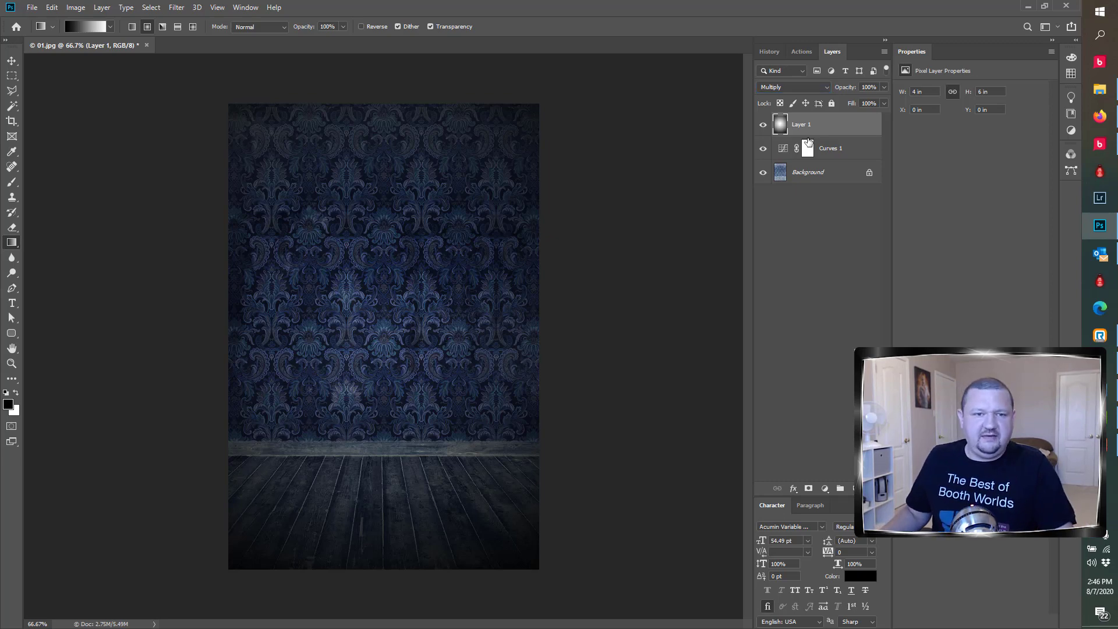
Save a JPEG copy of the darkened backdrop to the Desktop as 01-1.jpg with quality 8
key("ctrl+shift+s")
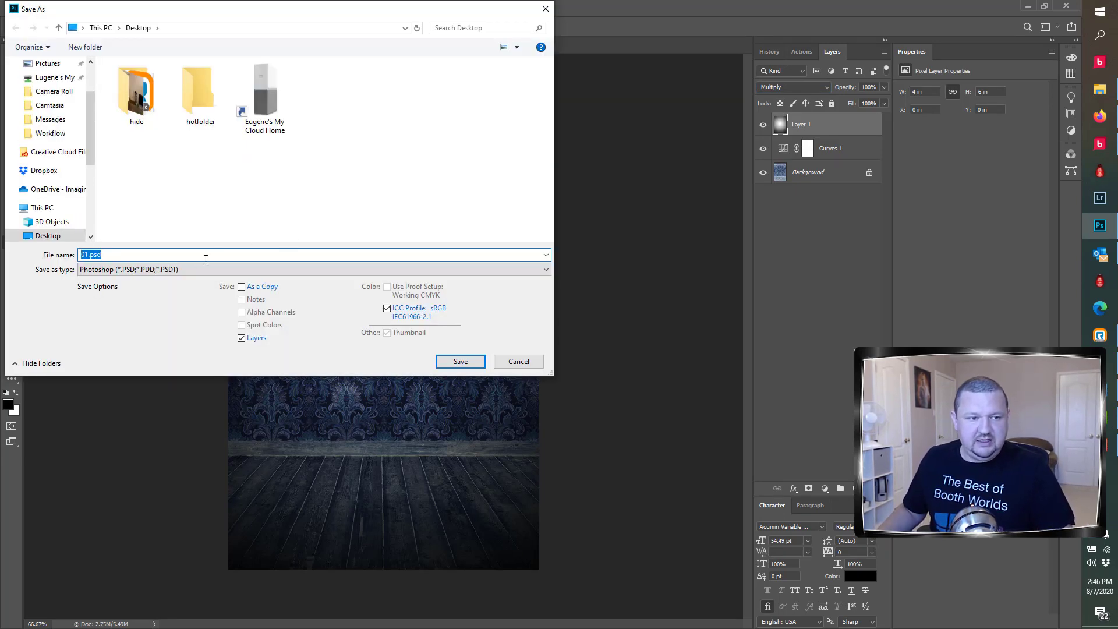
left_click(180, 269)
left_click(107, 366)
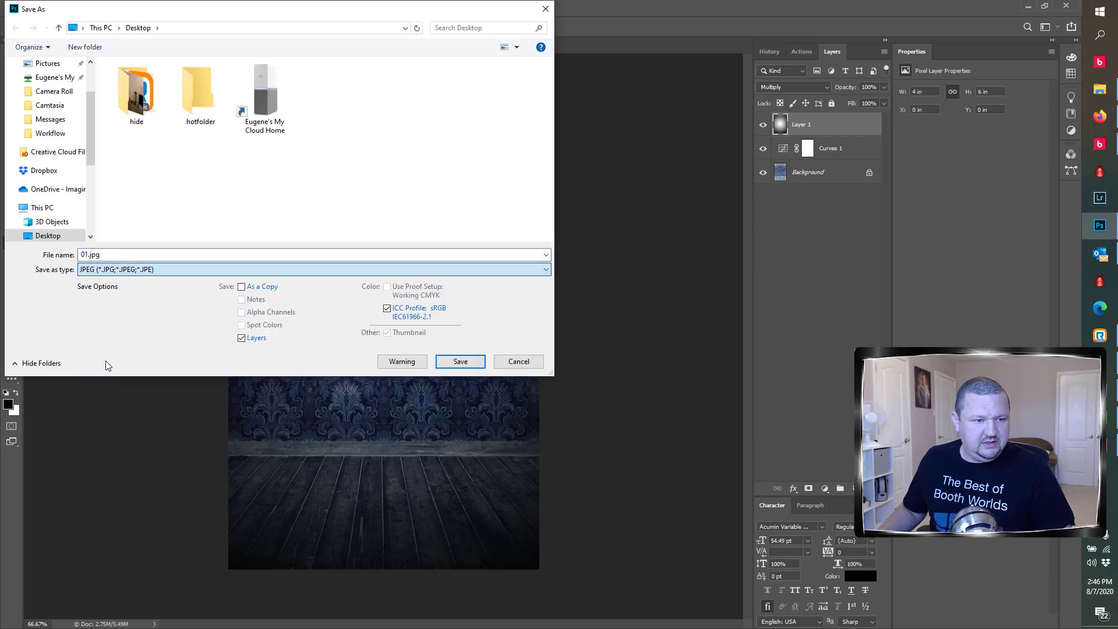
left_click(86, 256)
double_click(89, 255)
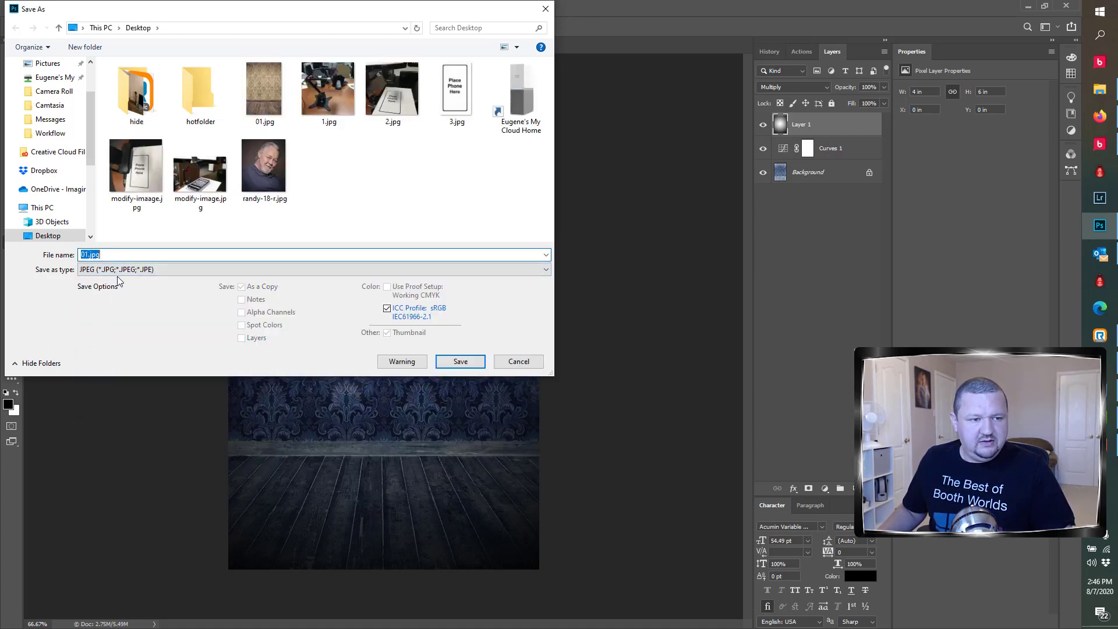
left_click(92, 255)
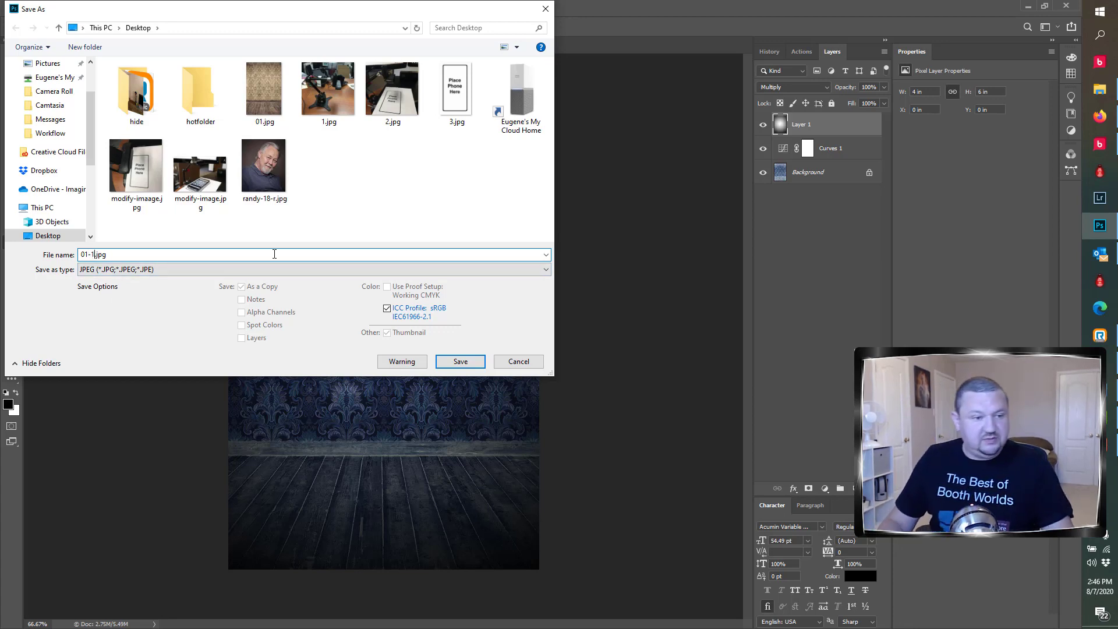
key("Return")
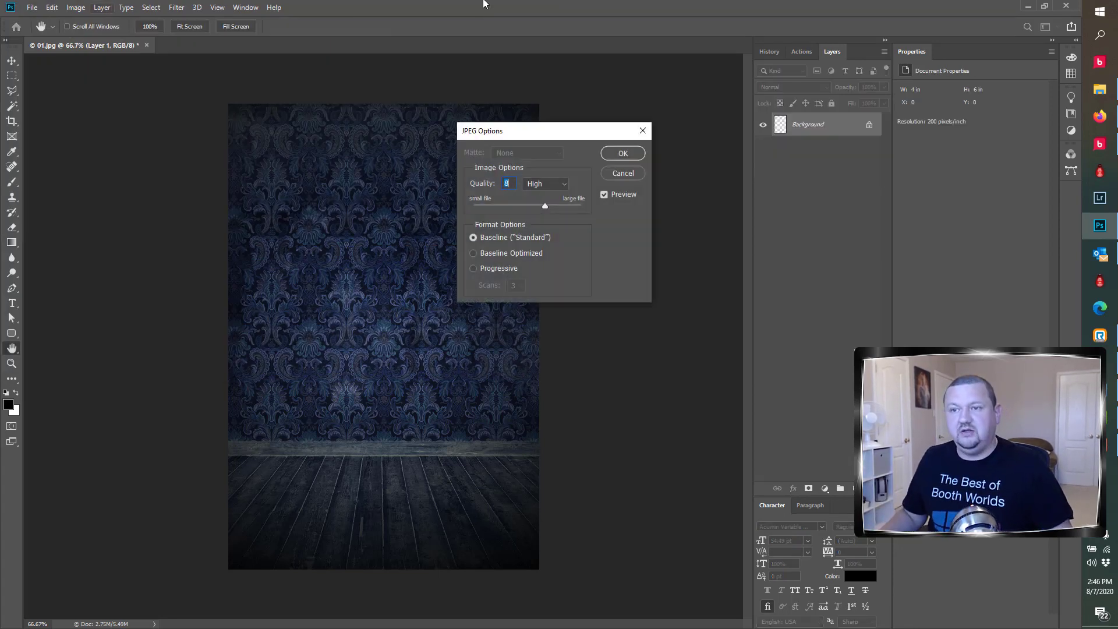
left_click(608, 153)
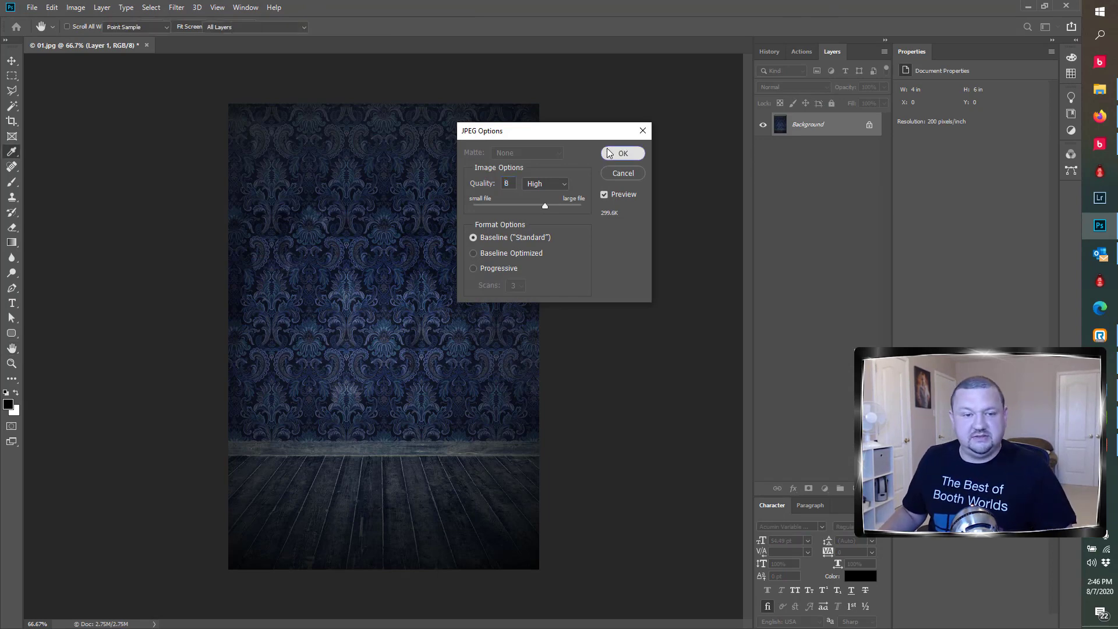
Switch to Darkroom Booth and start a new custom template for Print Photo 4x6 with the description "4x6 spooky"
left_click(1025, 7)
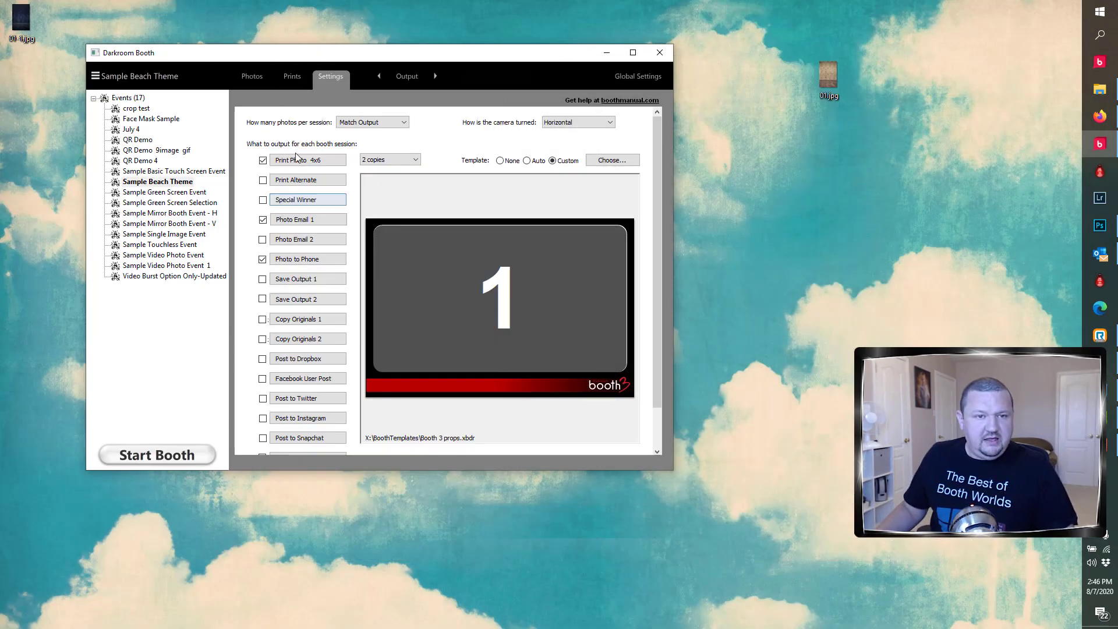
left_click(619, 167)
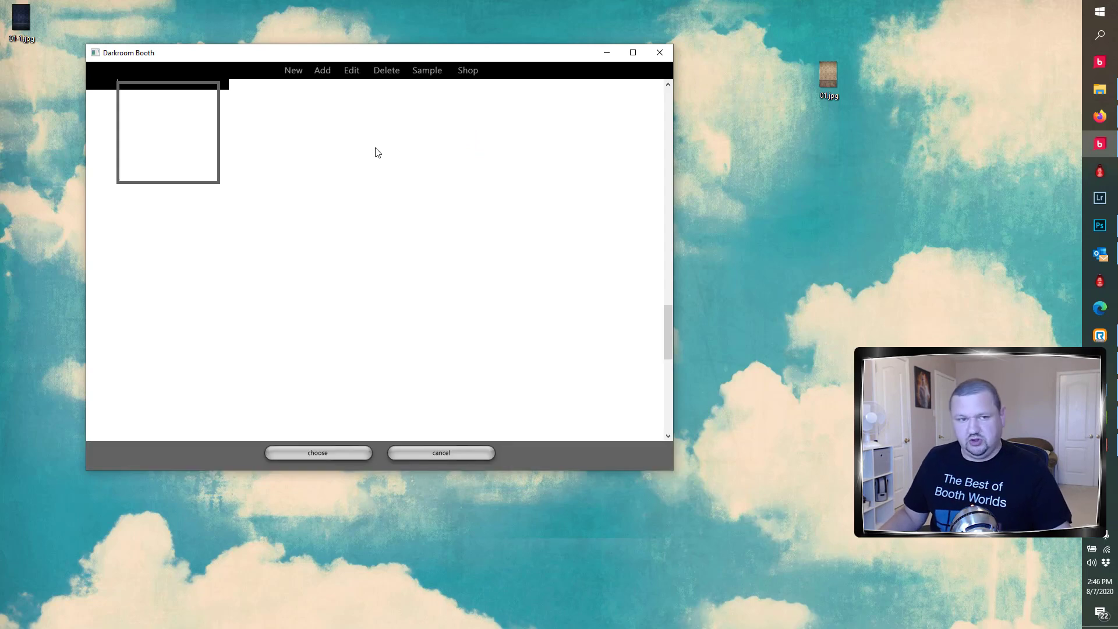
left_click(294, 70)
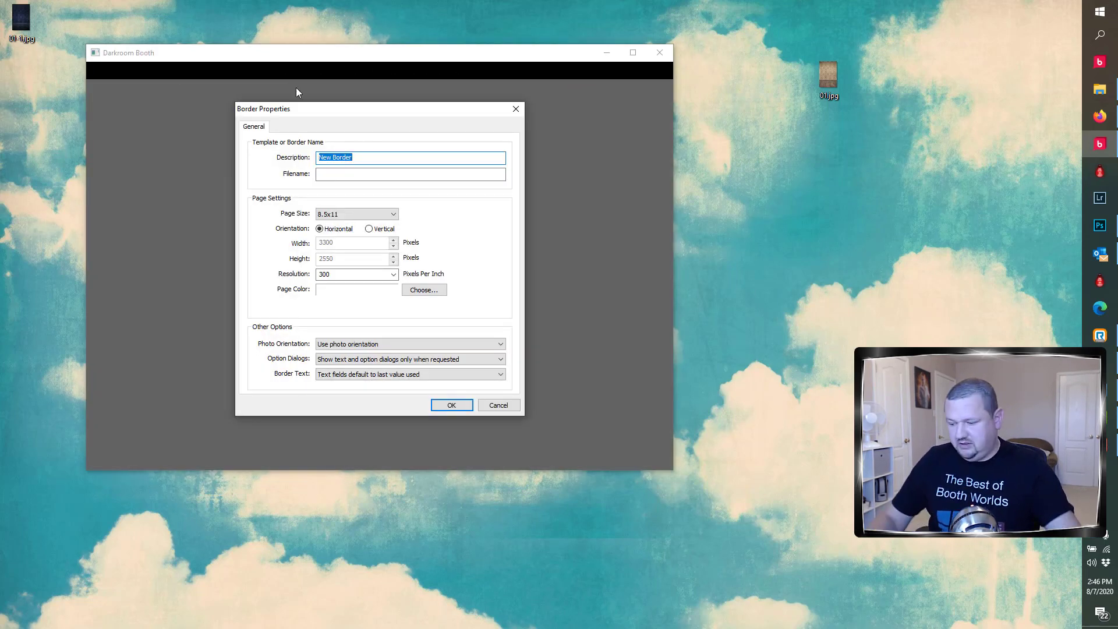
type("4x6 ")
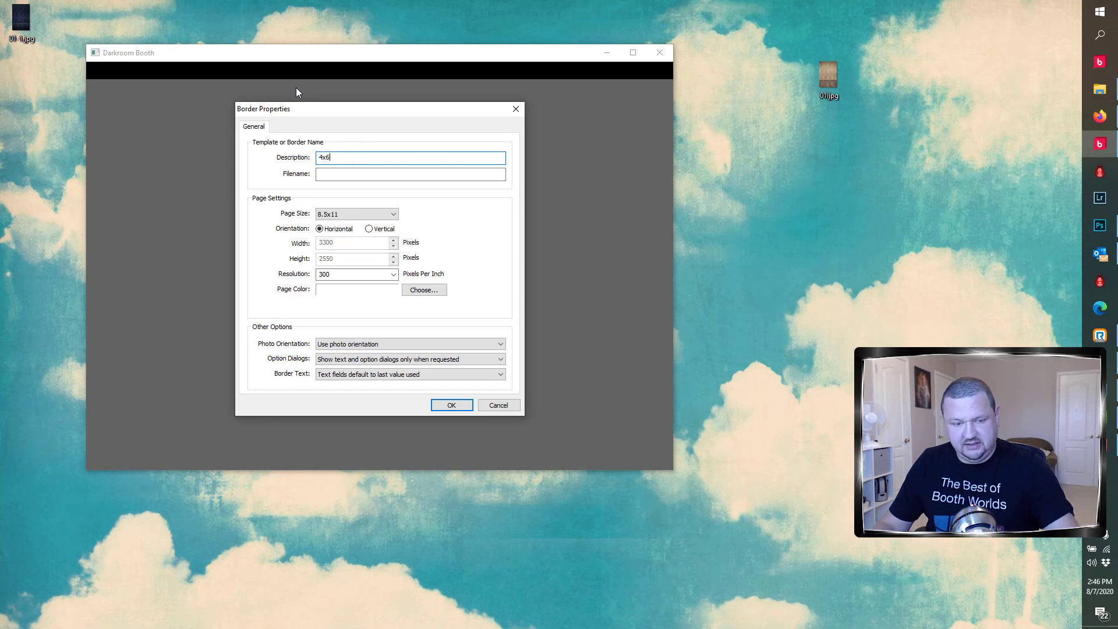
type("spooky")
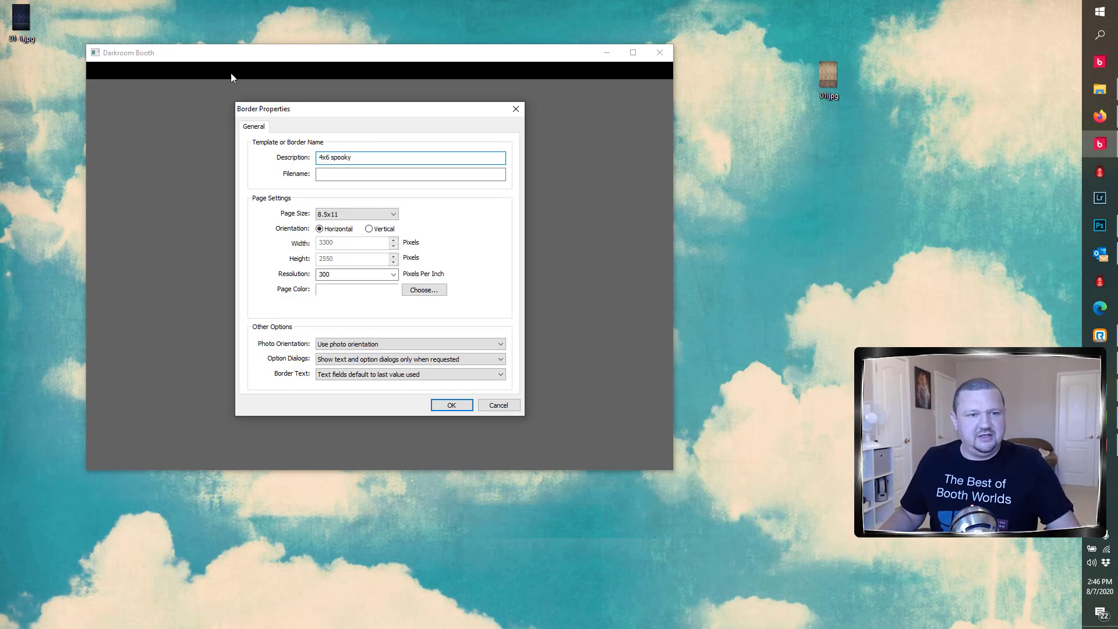
Set the new template's page size to 4x6 with vertical orientation and create it
left_click(348, 220)
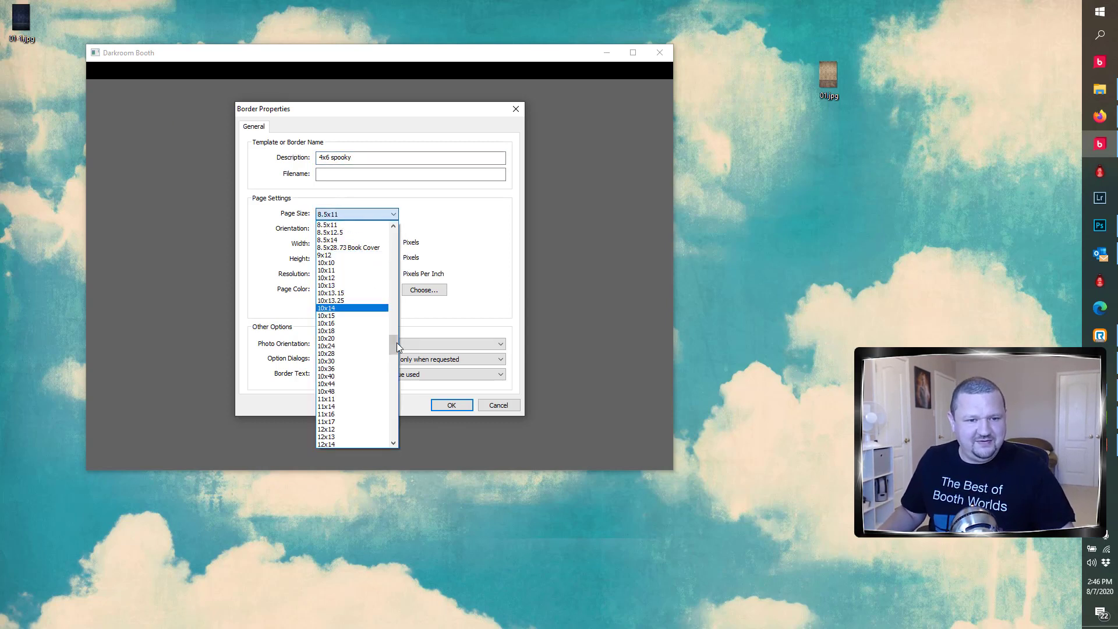
left_click_drag(395, 352, 396, 243)
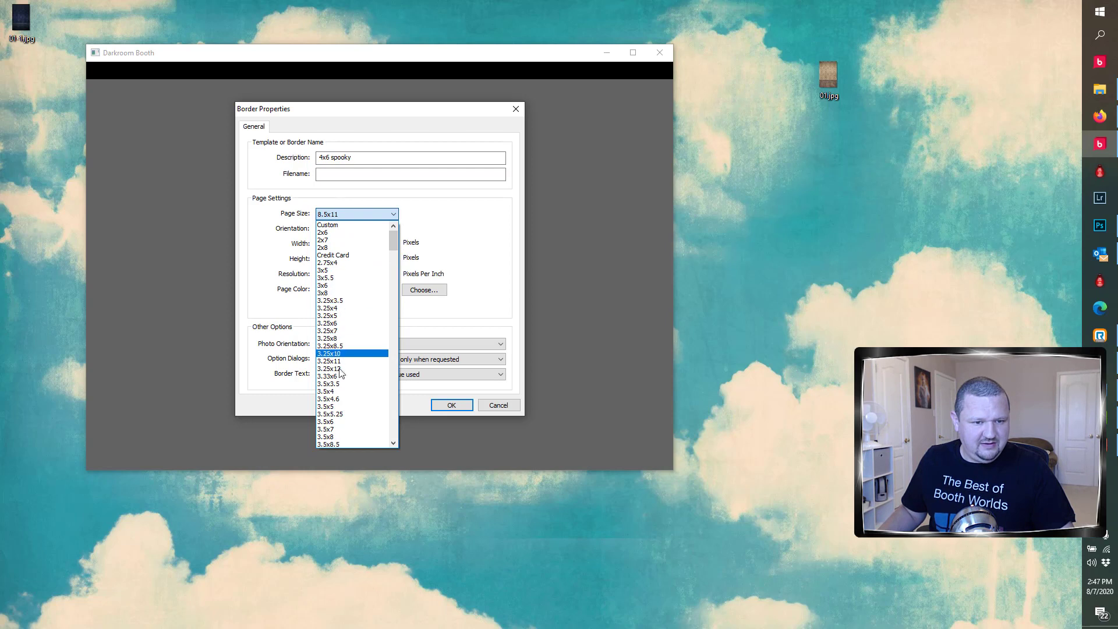
scroll(338, 409, "down", 1)
scroll(338, 409, "down", 7)
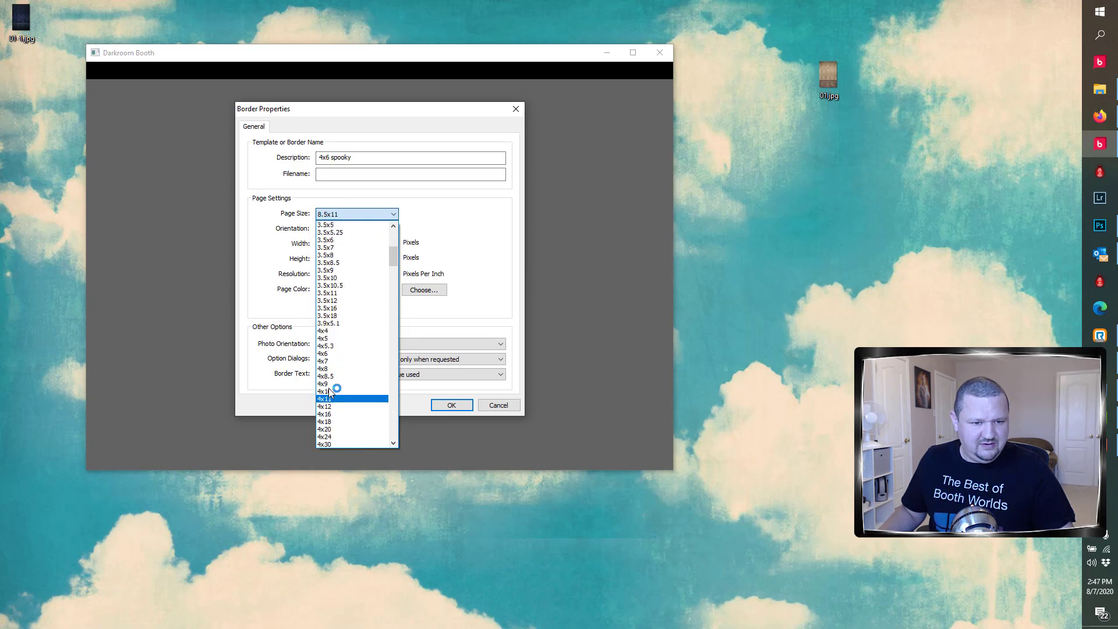
left_click(323, 353)
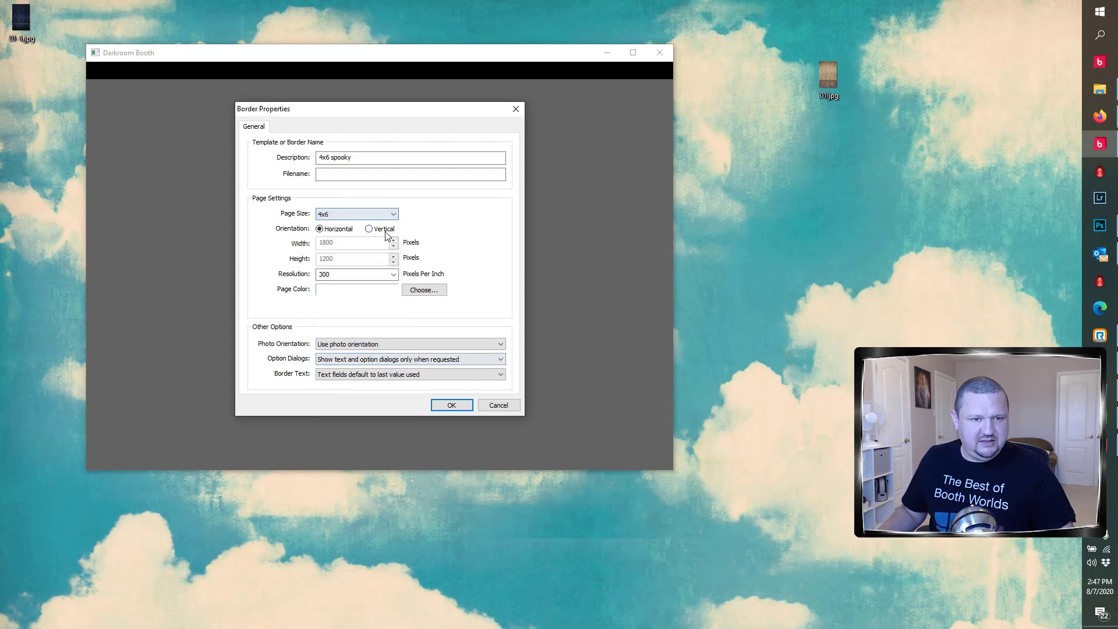
left_click(452, 405)
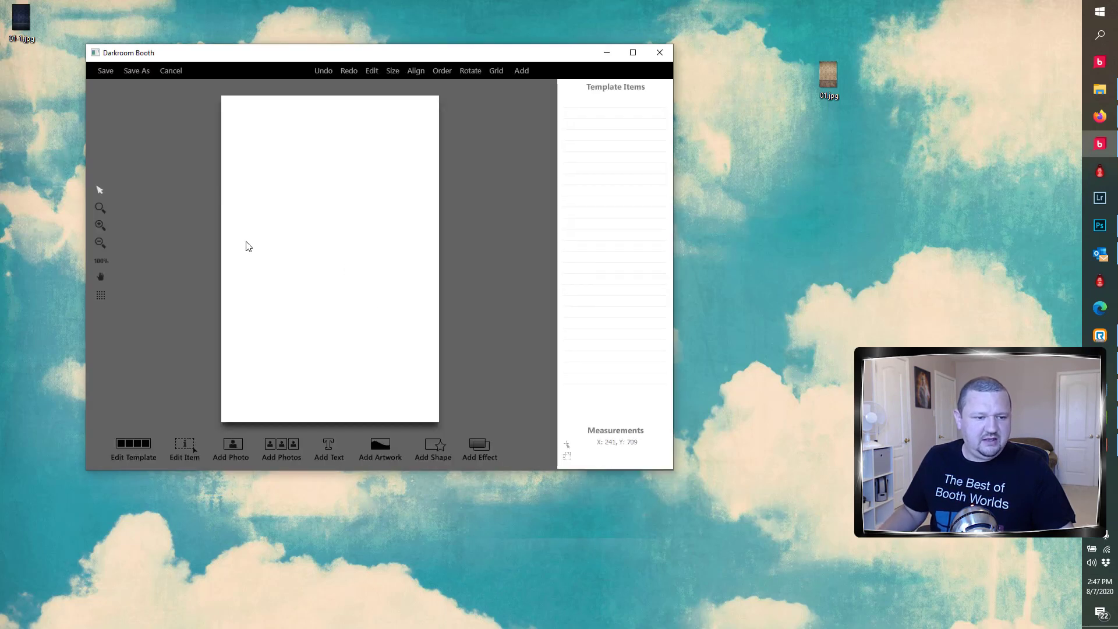
Add the graphic 01-1.jpg from the Desktop to the template as its full-page background
left_click(389, 452)
left_click(472, 148)
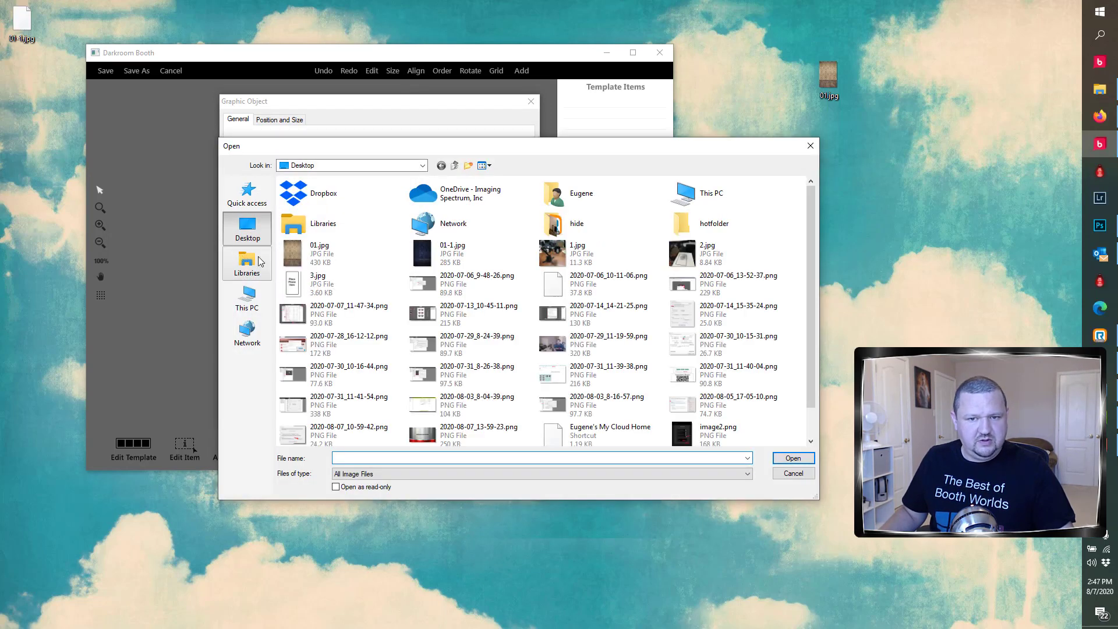
left_click(295, 254)
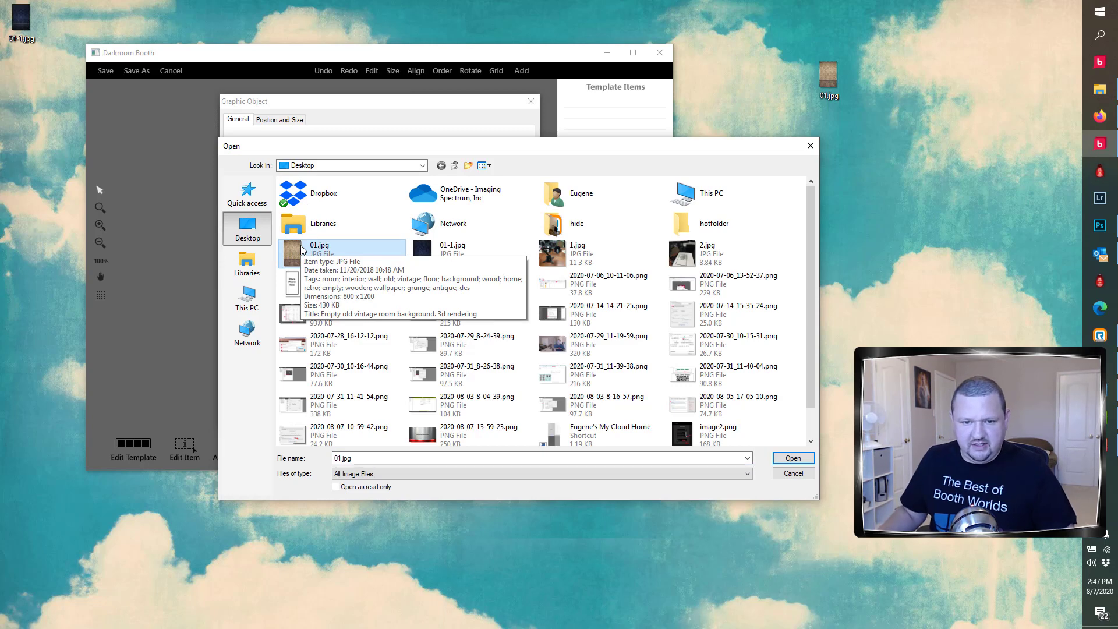
scroll(302, 249, "down", 1)
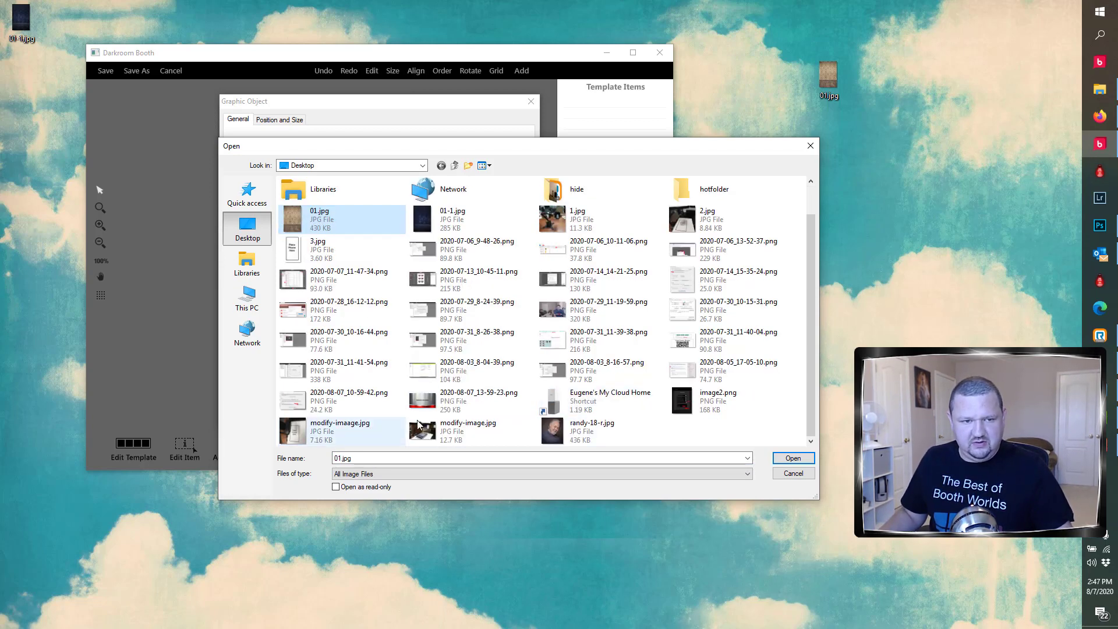
left_click(434, 217)
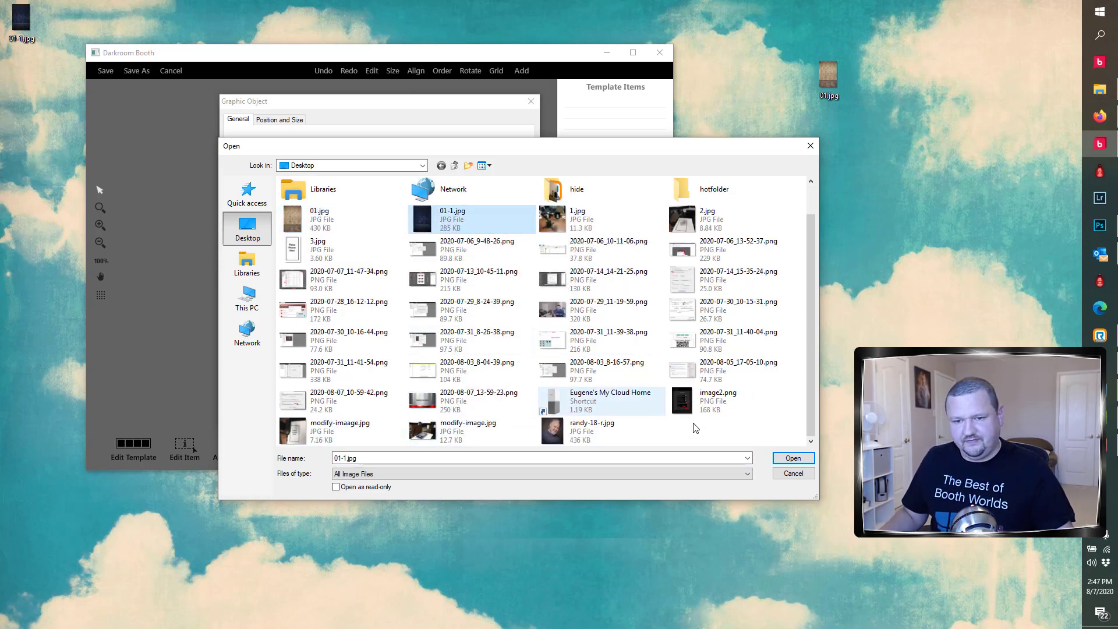
left_click(793, 459)
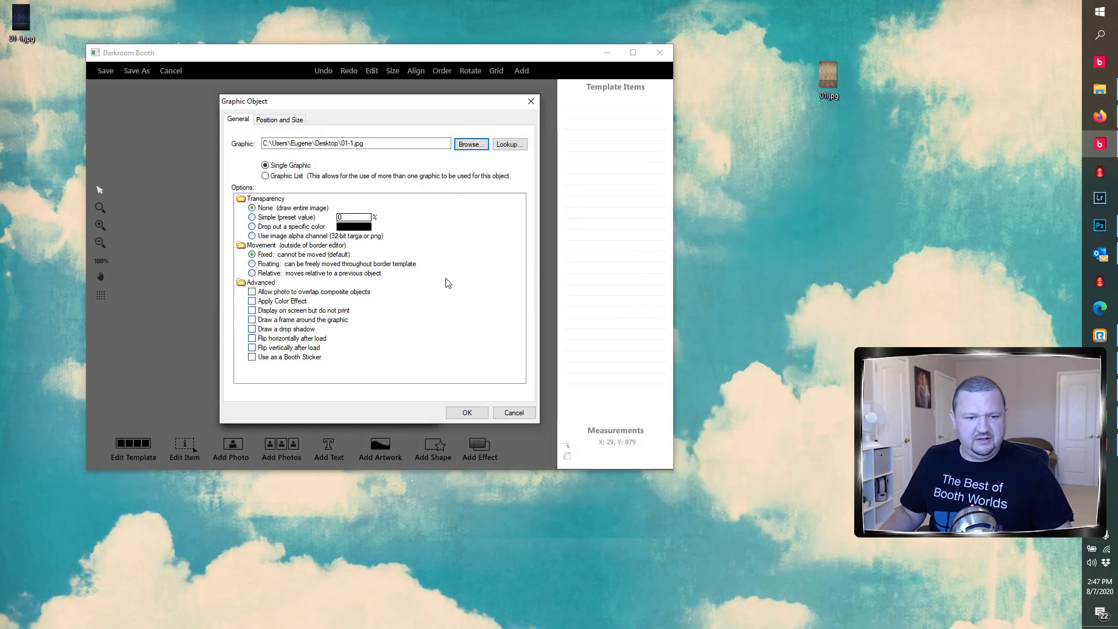
left_click(466, 413)
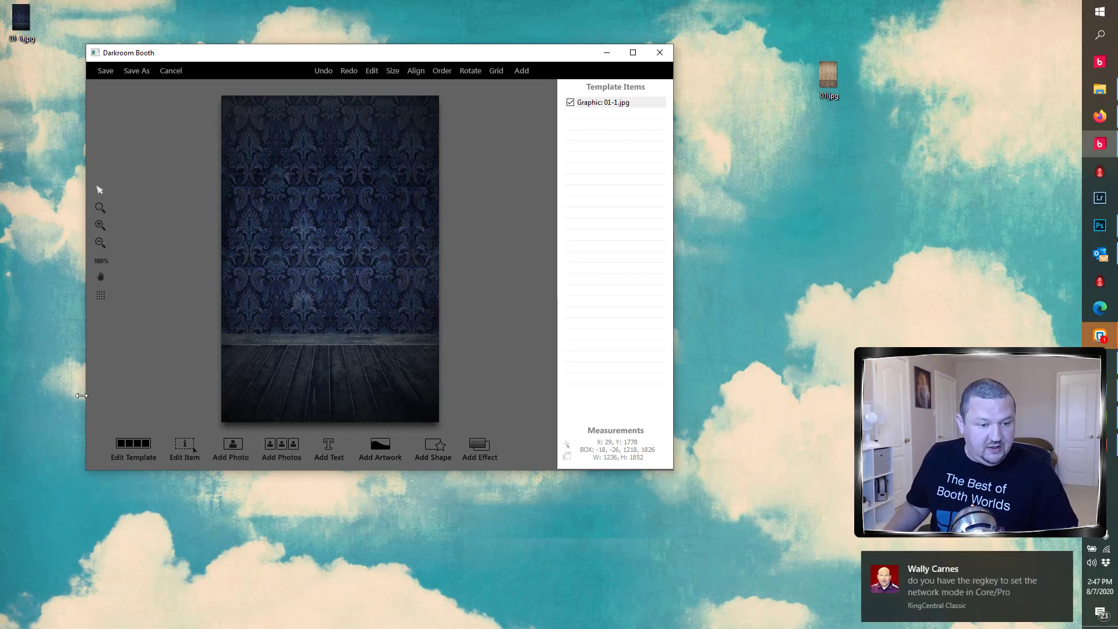
Add the Photo1 placeholder over the whole page with chroma-key (green-screen or blue-screen background) transparency
left_click(233, 445)
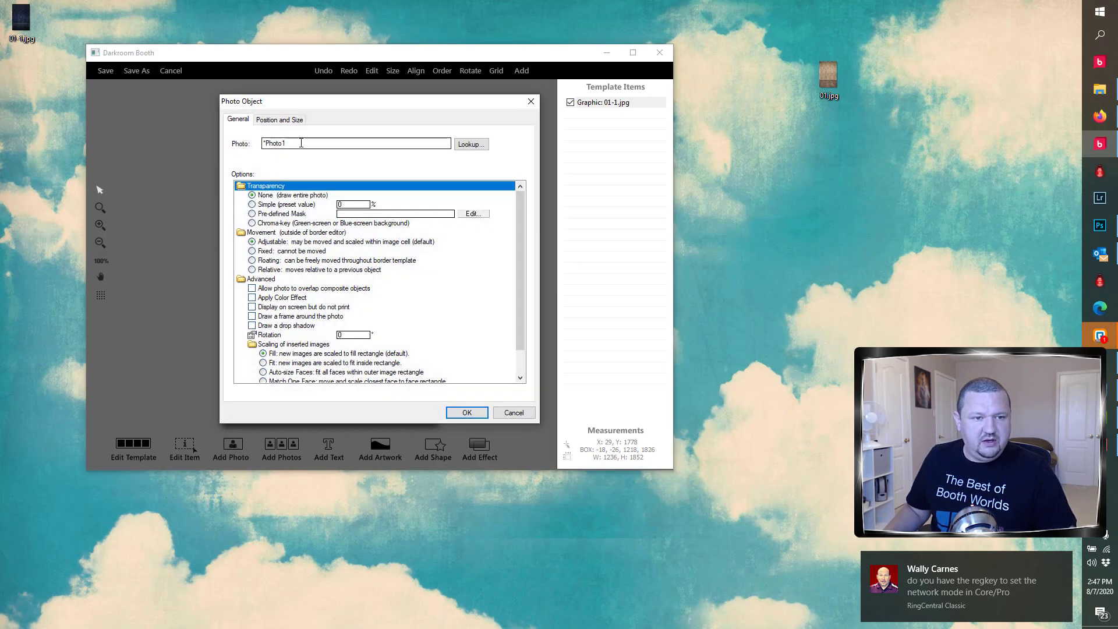
left_click(259, 224)
left_click(481, 415)
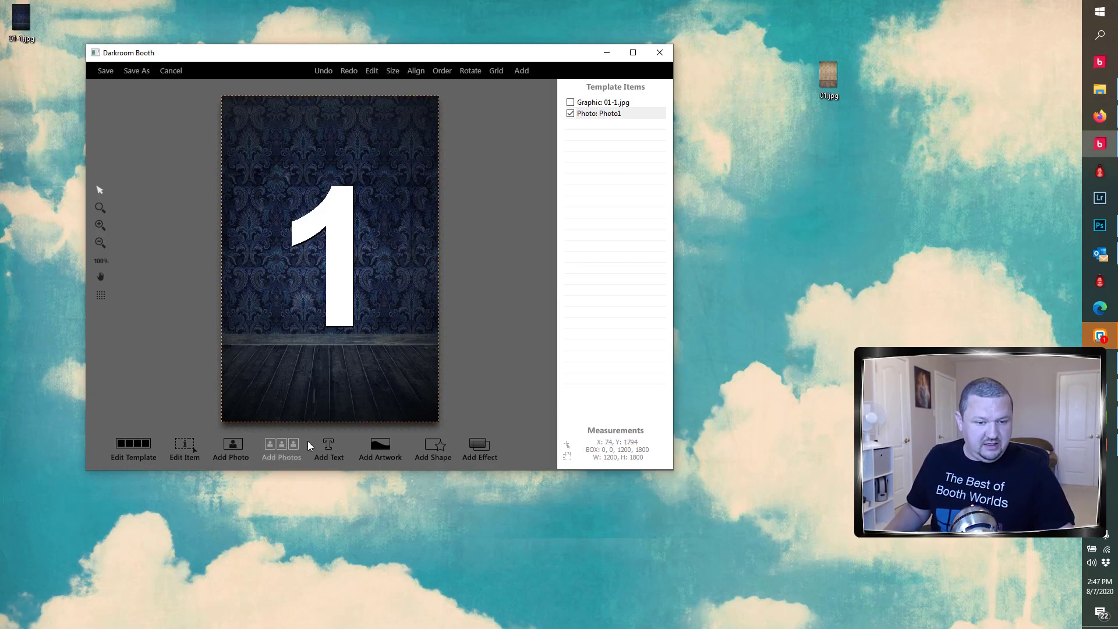
Add the Darkroom Software logo from the Logos-Various folder to the template as a single graphic
left_click(386, 446)
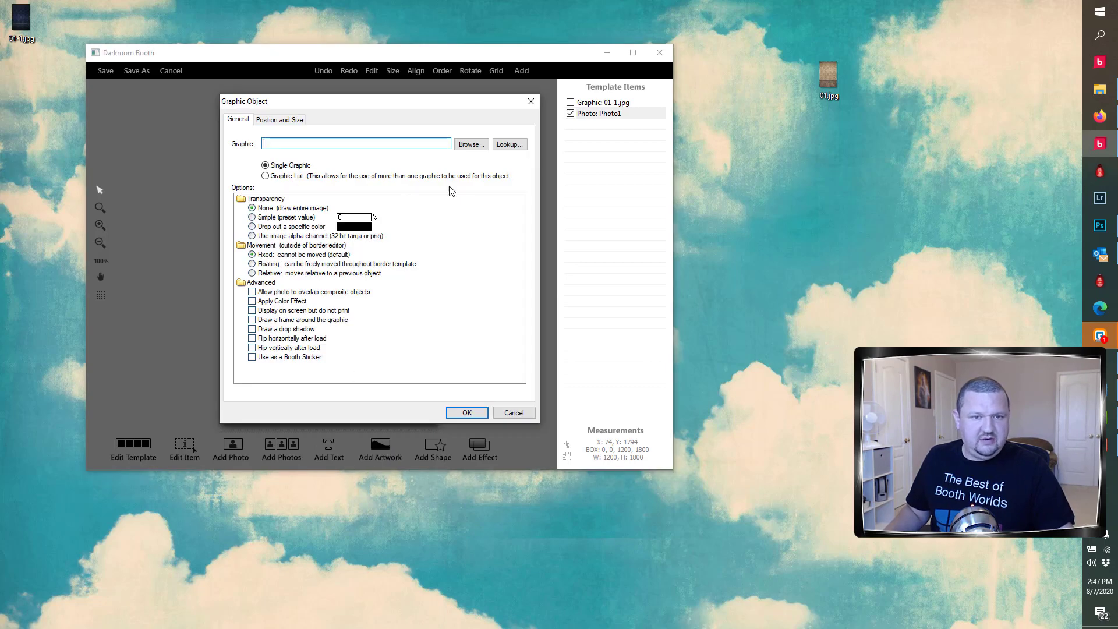
left_click(470, 144)
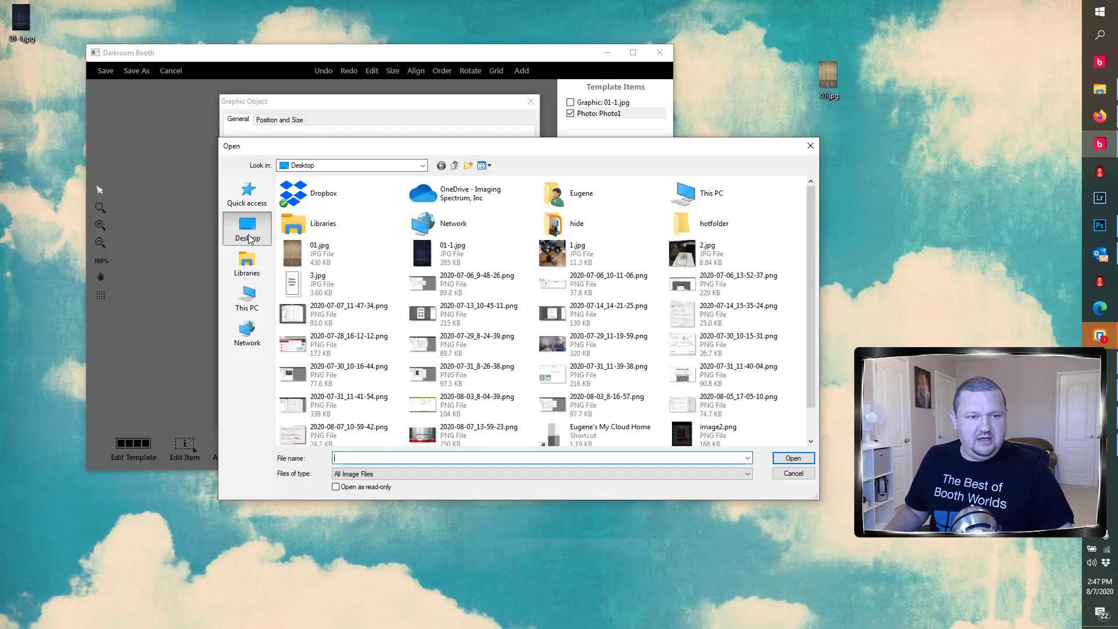
left_click(248, 297)
double_click(326, 279)
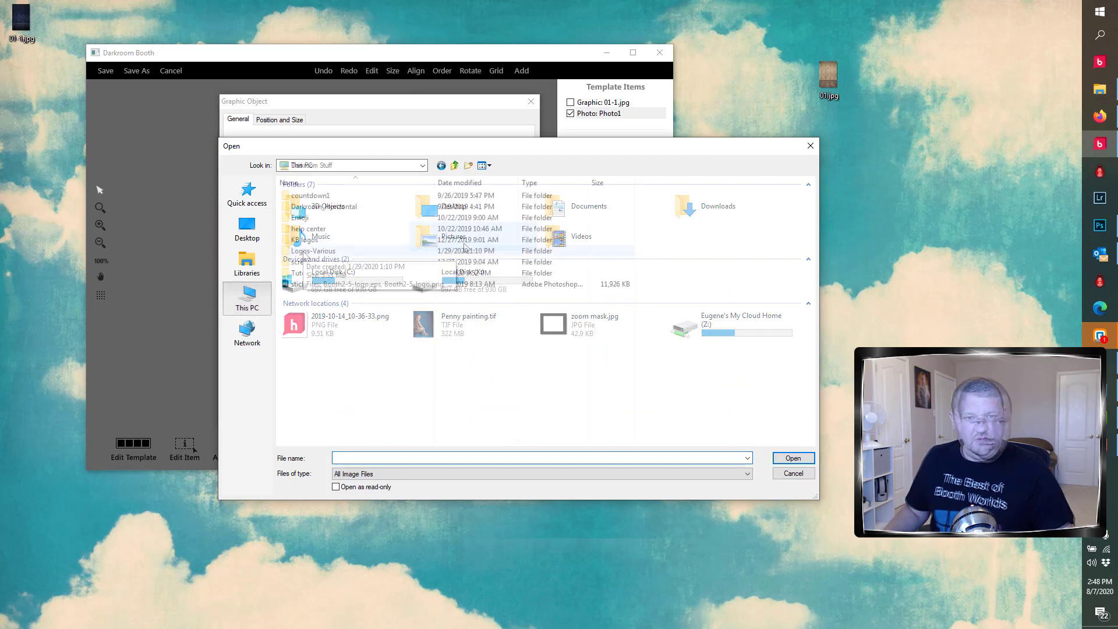
double_click(302, 252)
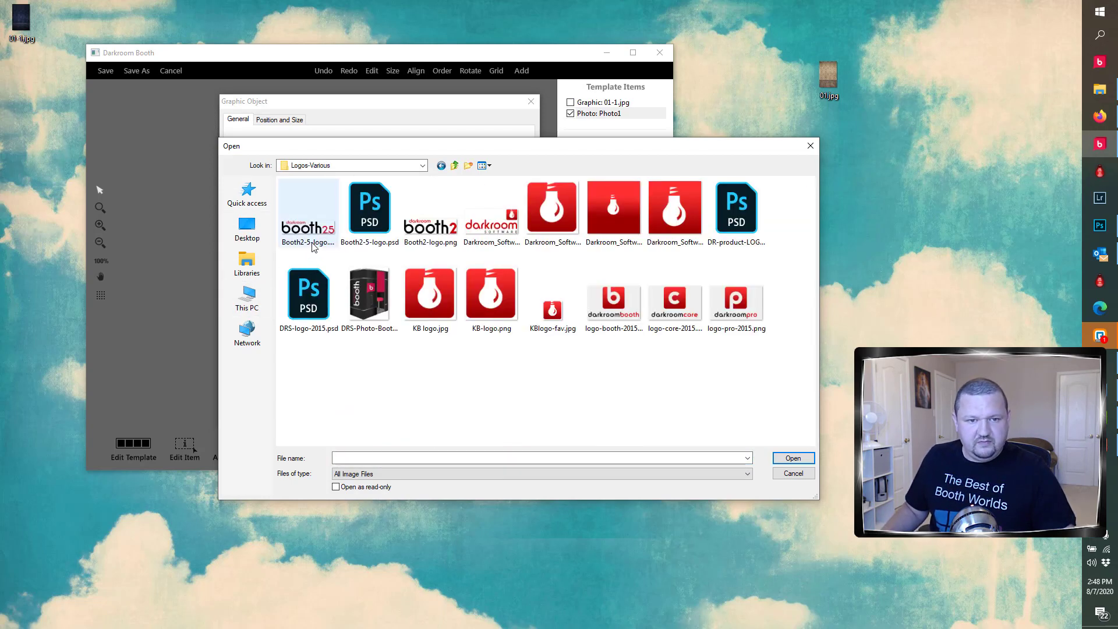
left_click(492, 216)
left_click(804, 460)
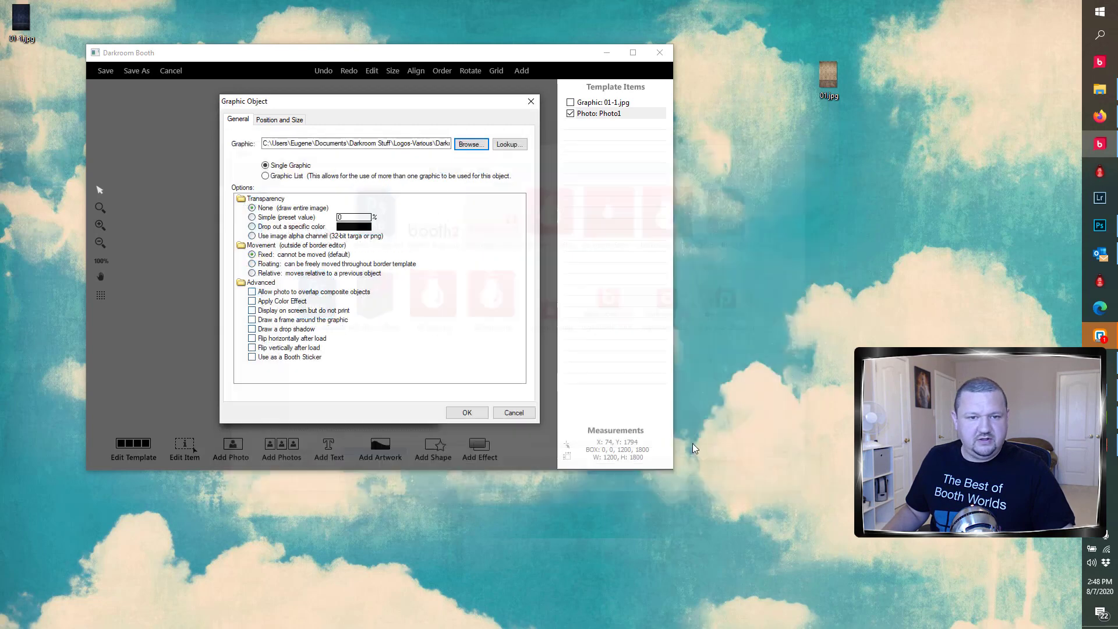
left_click(464, 412)
scroll(373, 258, "down", 2)
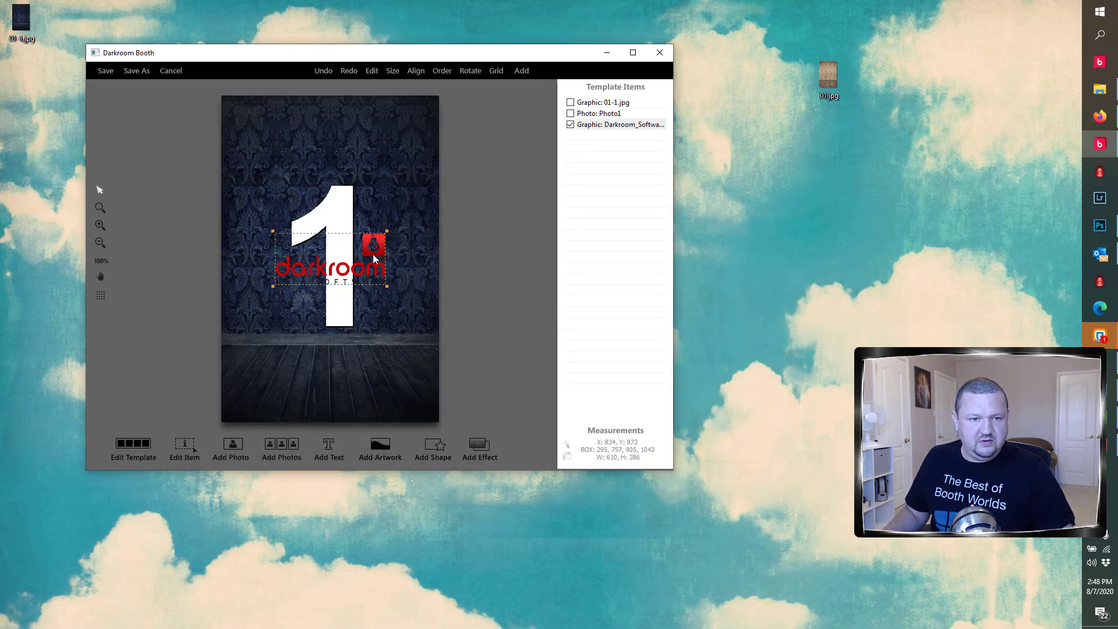
Move the Darkroom logo into the template's lower-right corner and shrink it to about 448 by 212
left_click_drag(368, 250, 414, 379)
scroll(414, 379, "down", 6)
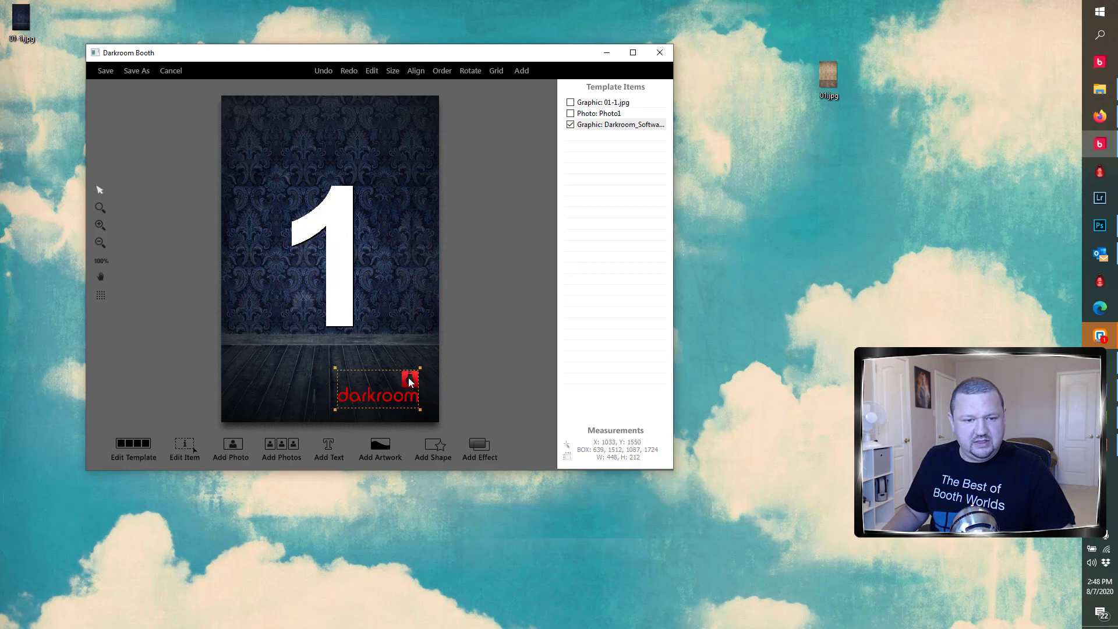
left_click_drag(406, 378, 410, 385)
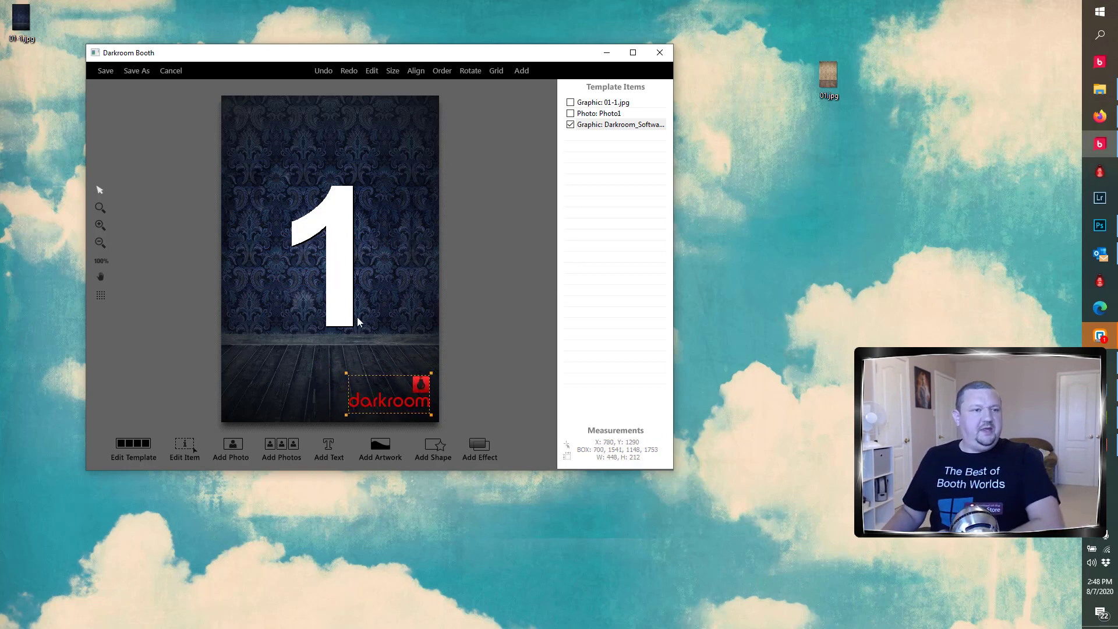
Save the template as 4x6 spooky.xbdr in the BoothTemplates folder
left_click(135, 71)
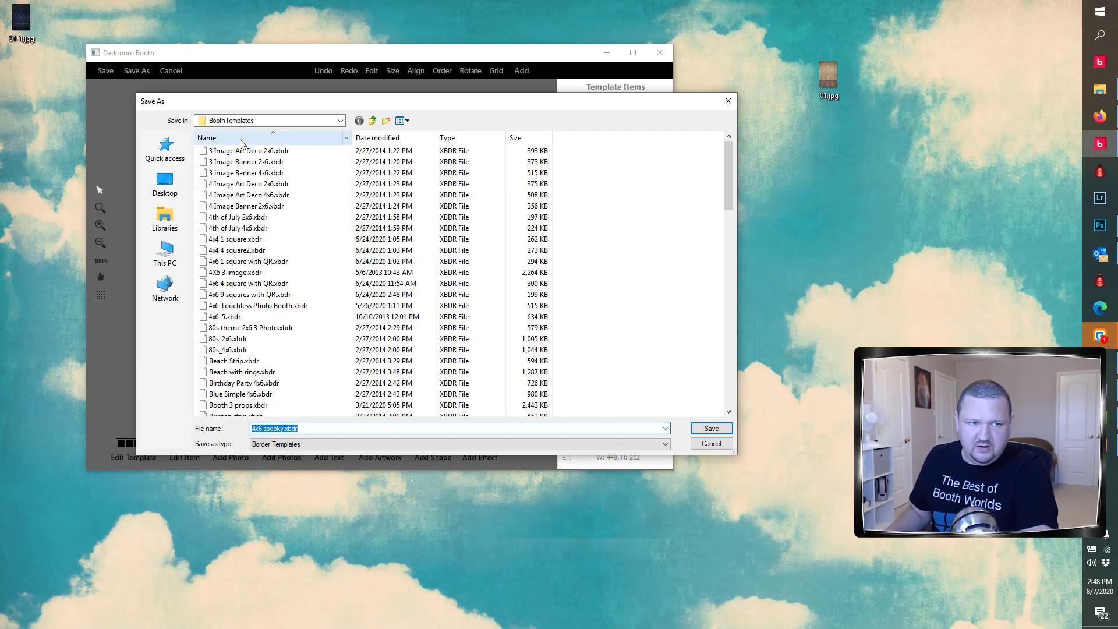
left_click(341, 120)
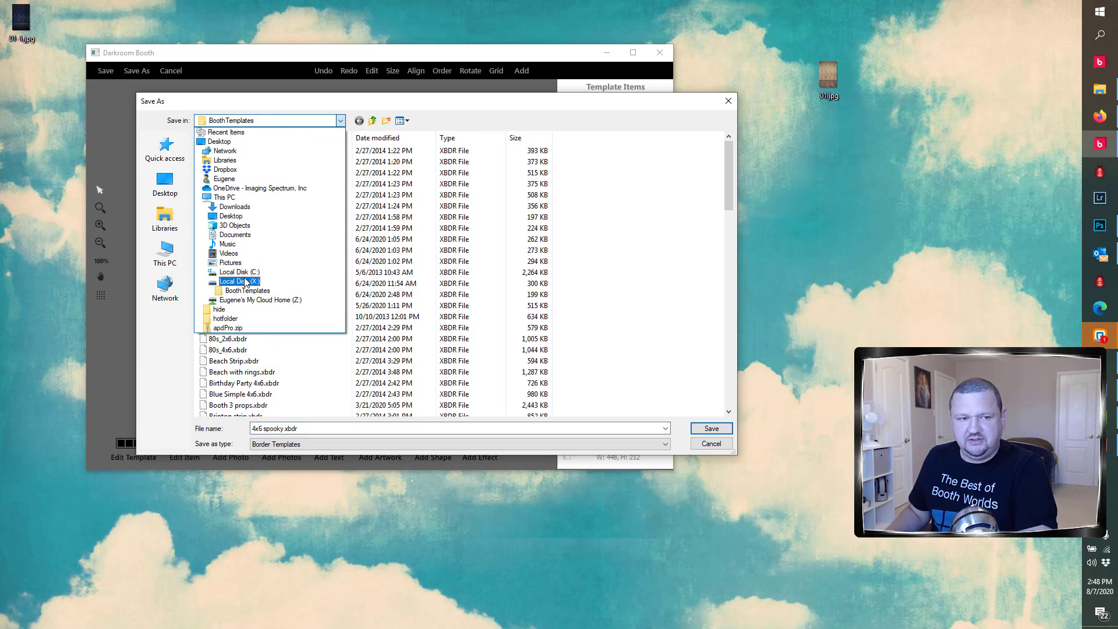
left_click(710, 429)
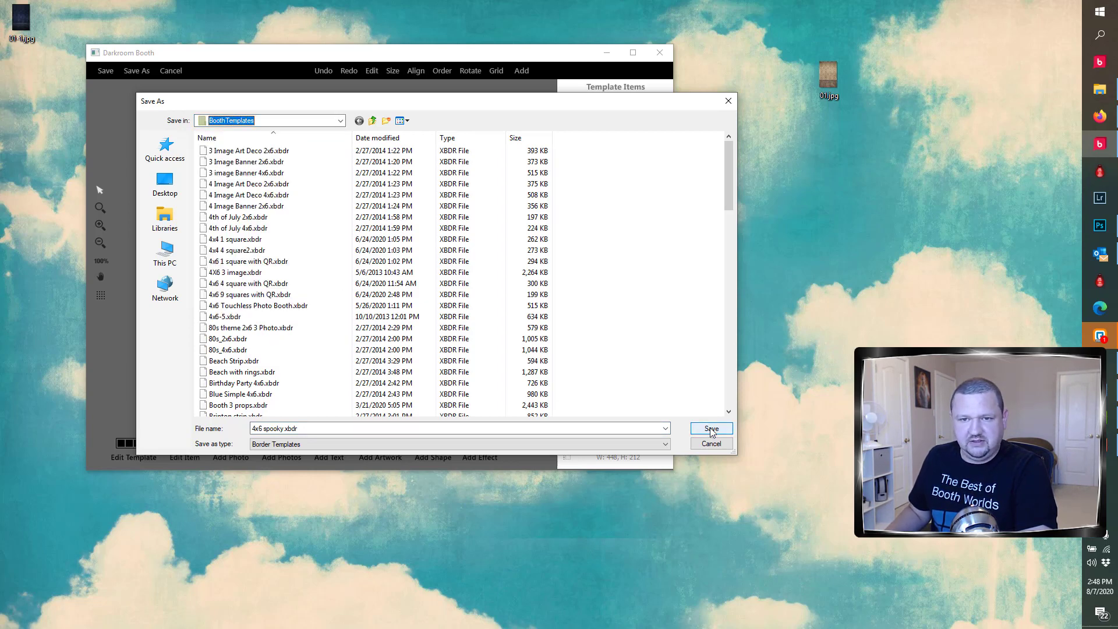
left_click(711, 429)
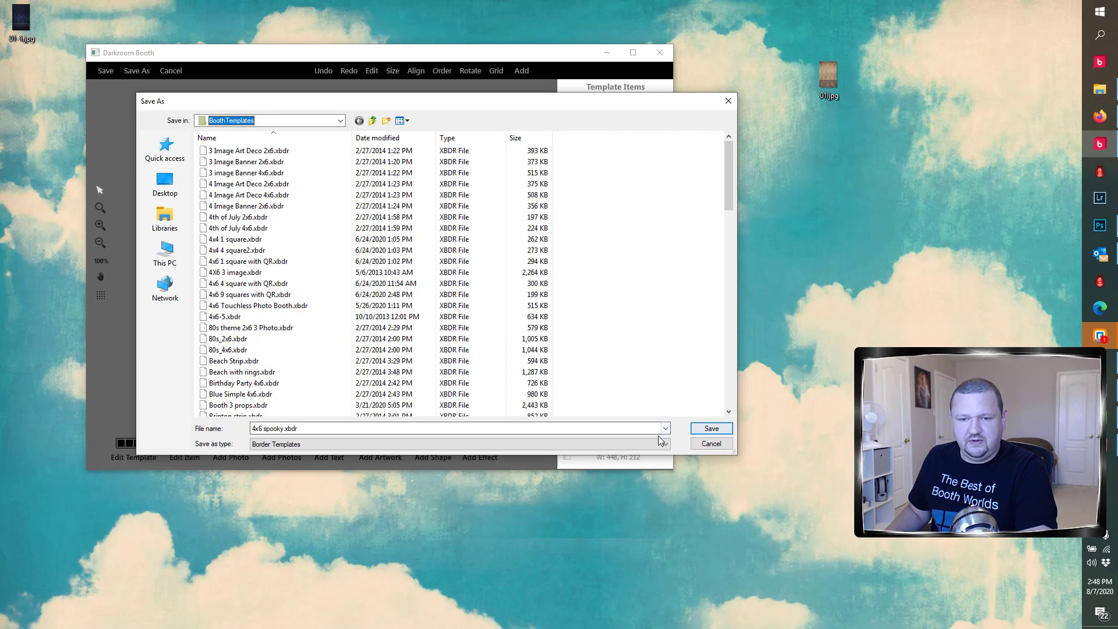
left_click(712, 429)
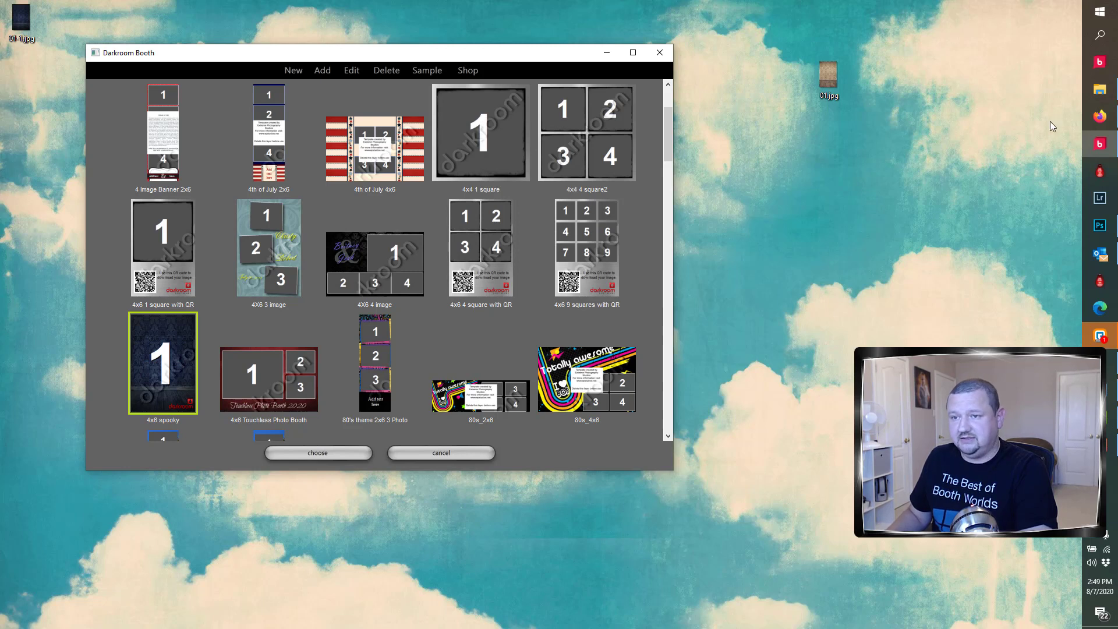
Switch to File Explorer, open BoothTemplates on Local Disk (X:), and copy 4x6 spooky.xbdr to the desktop
left_click(1100, 90)
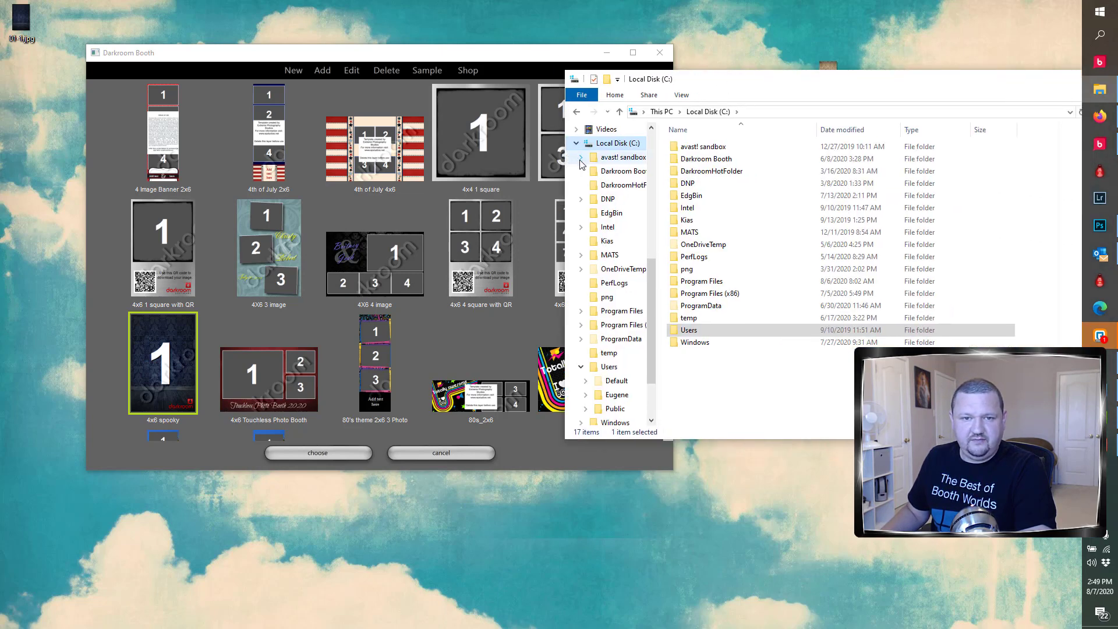
left_click(576, 143)
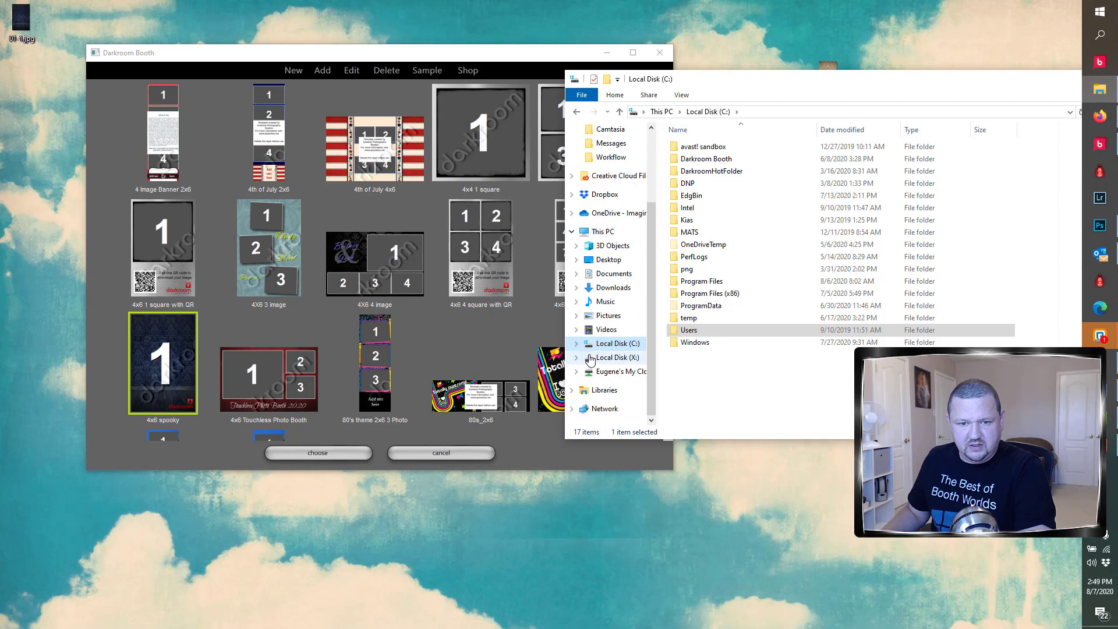
left_click(590, 358)
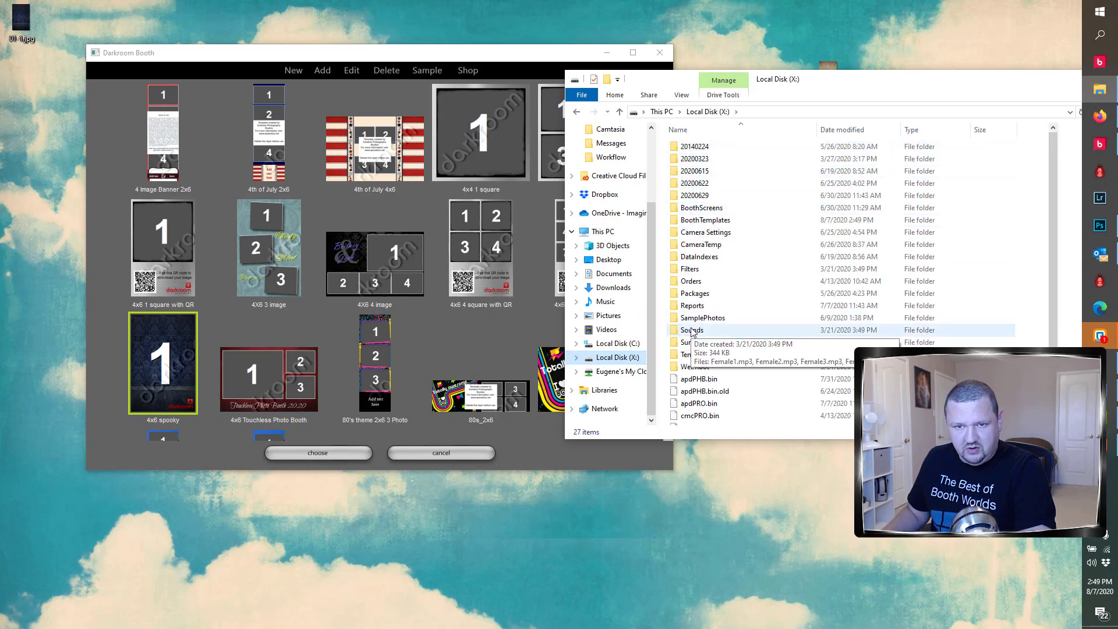
double_click(697, 221)
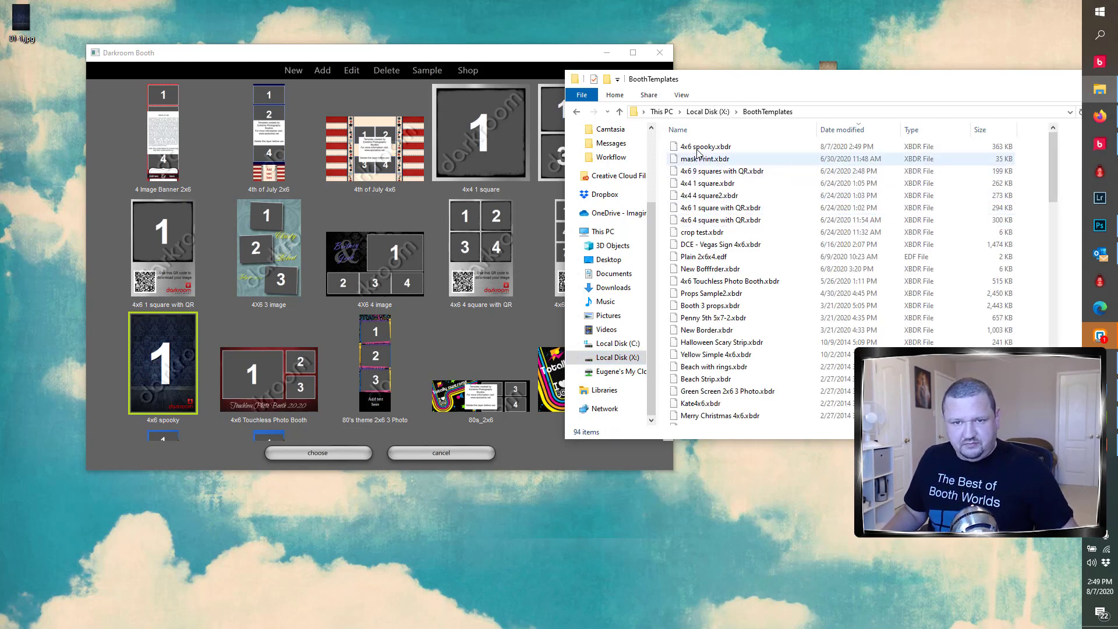
left_click(697, 148)
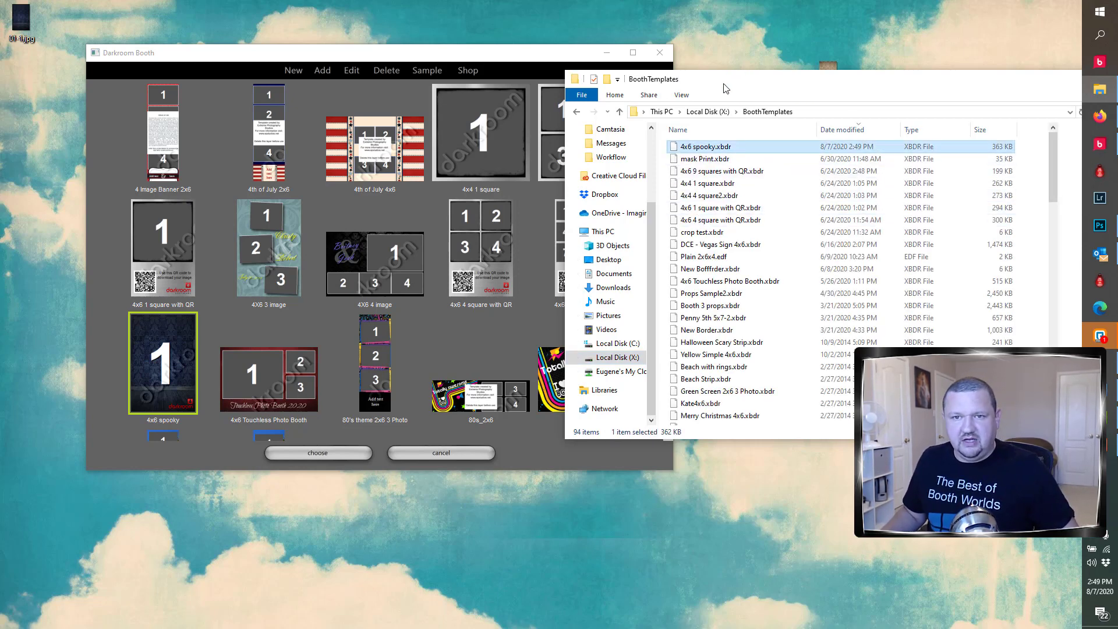
left_click_drag(724, 85, 733, 55)
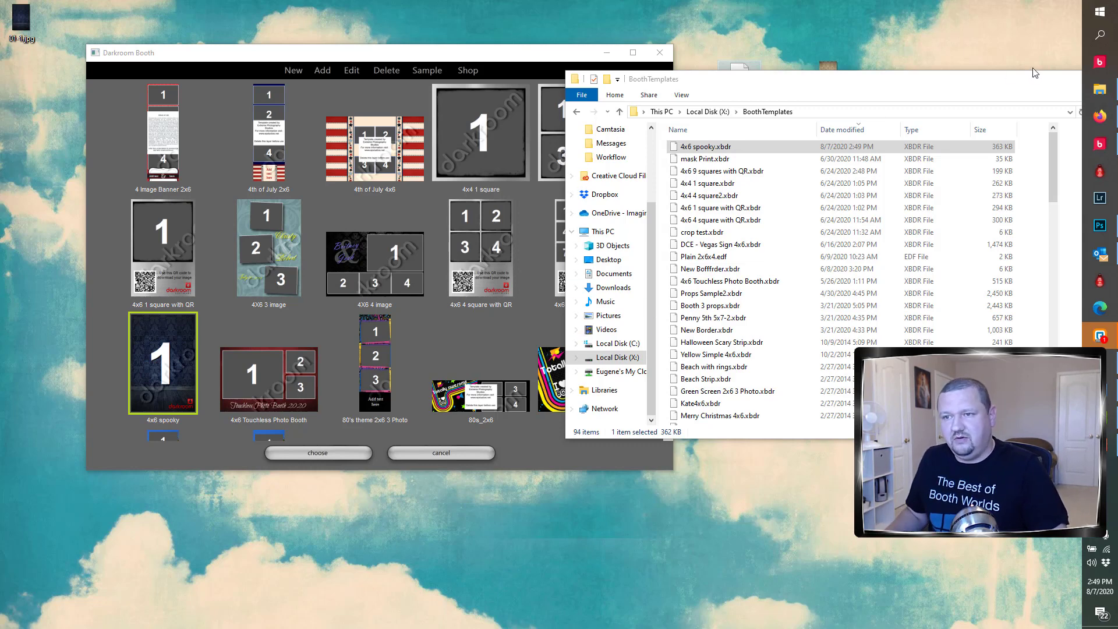
left_click_drag(1023, 84, 661, 234)
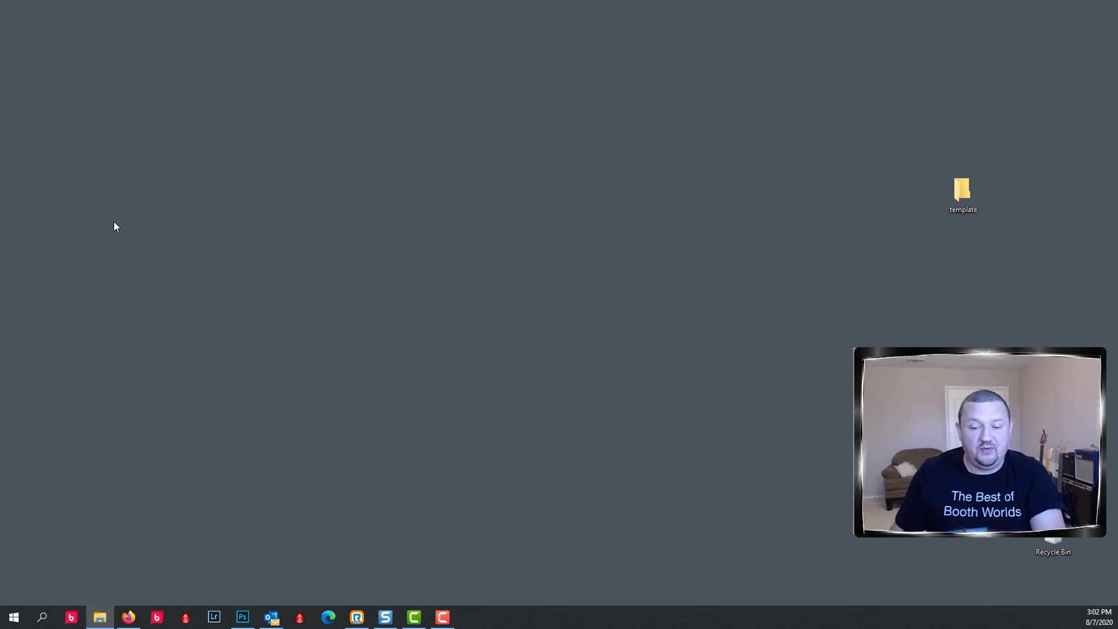
Open Darkroom Booth and view the system information in its global settings before returning to the events
left_click(158, 615)
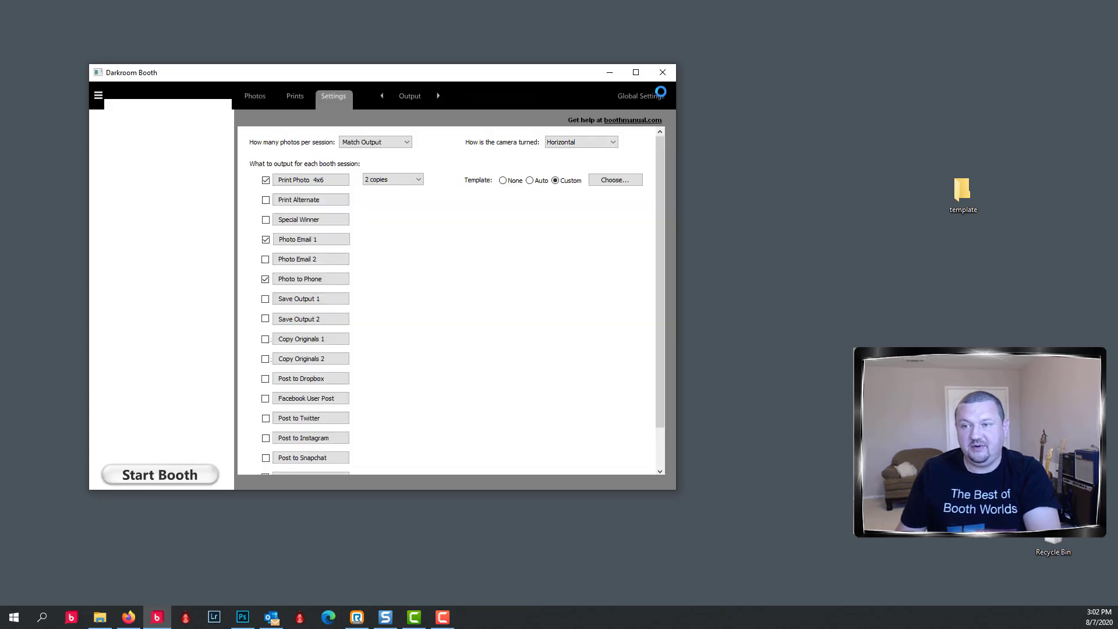
left_click(655, 97)
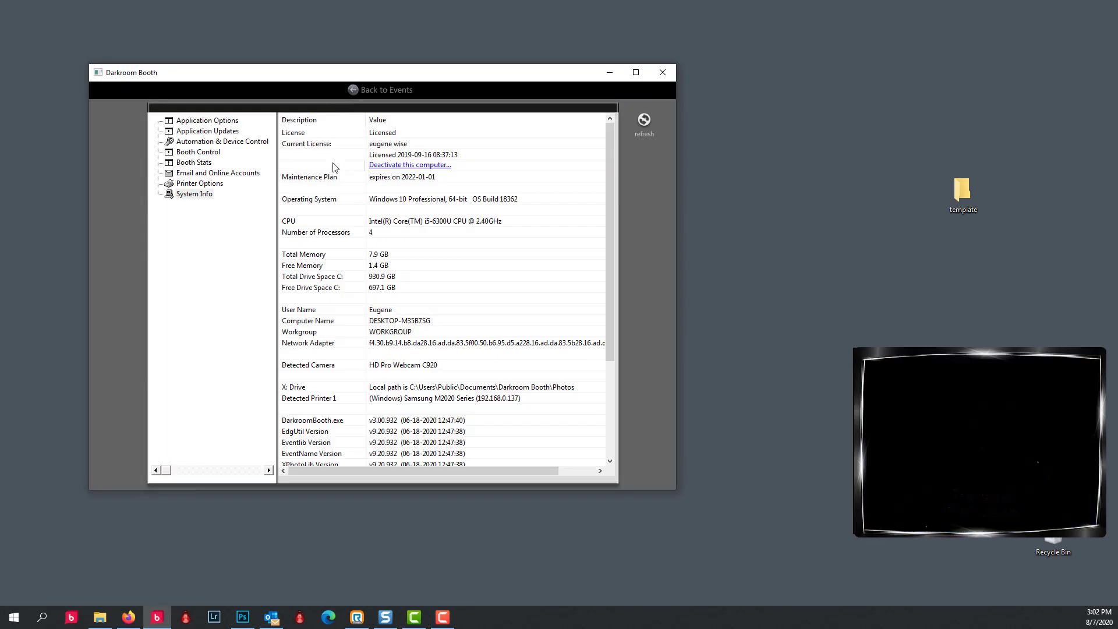
left_click(389, 91)
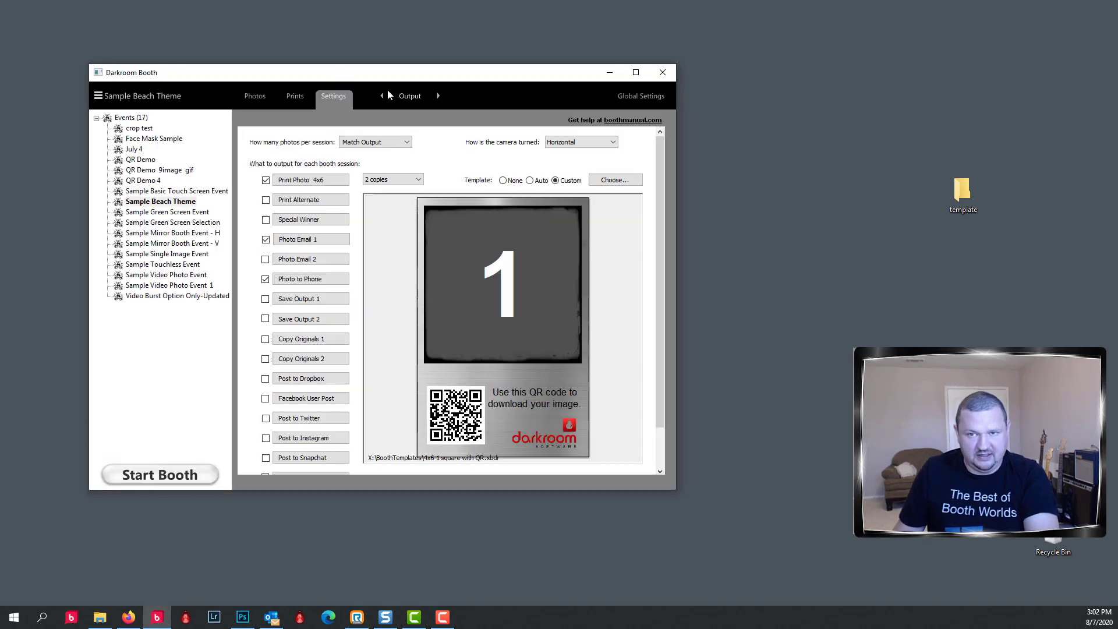
Open the template gallery for the 4x6 print and move 4x6 spooky.xbdr from the template folder onto the desktop
left_click(622, 182)
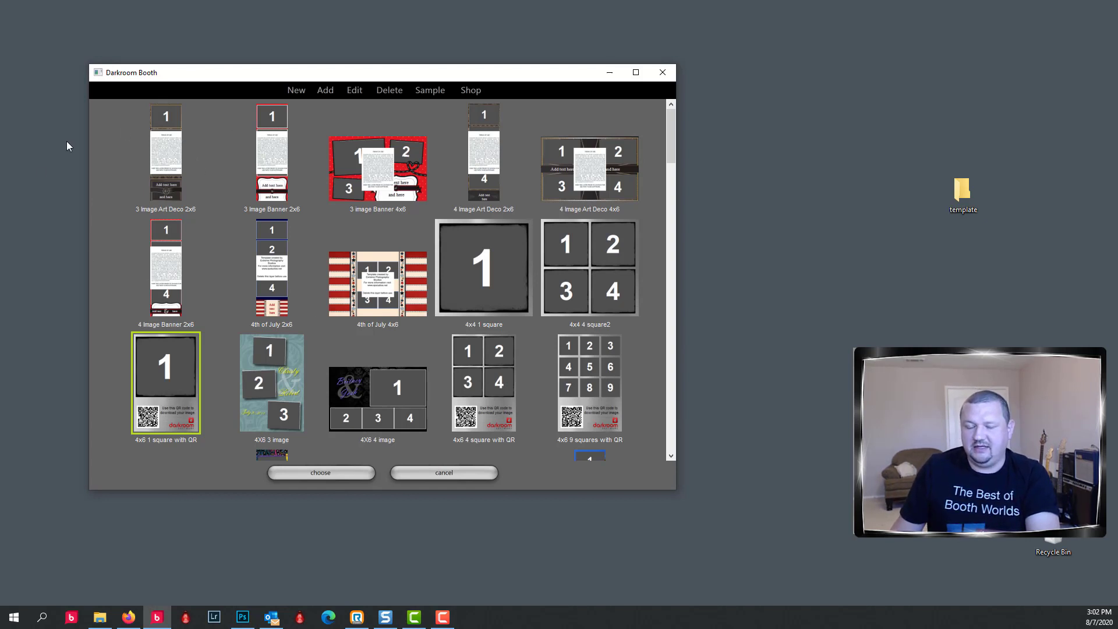
double_click(963, 199)
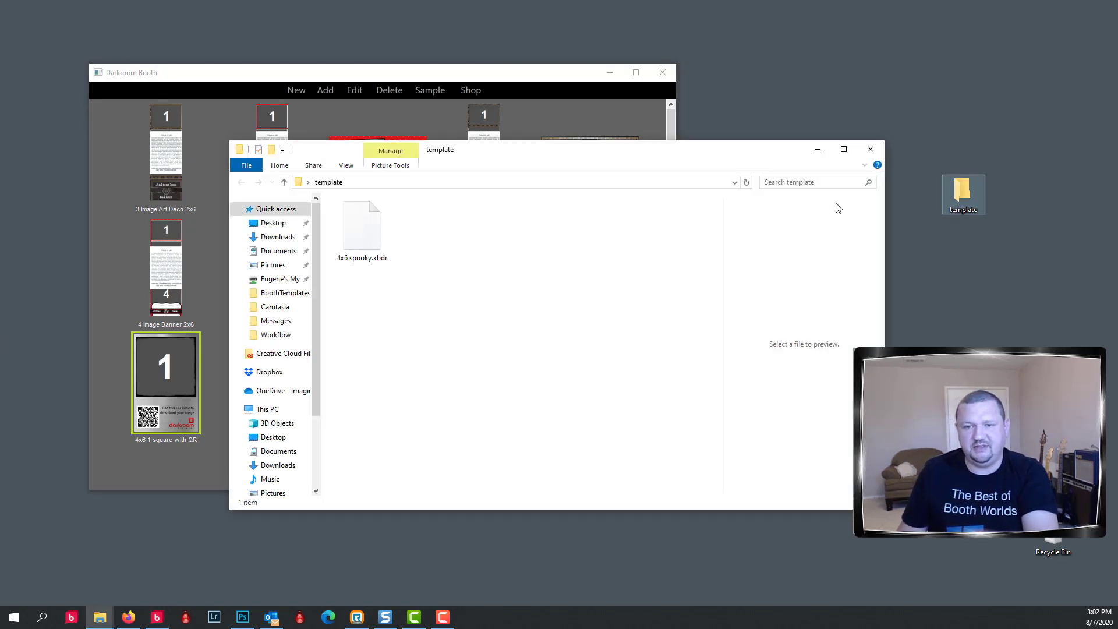
left_click_drag(362, 252, 971, 109)
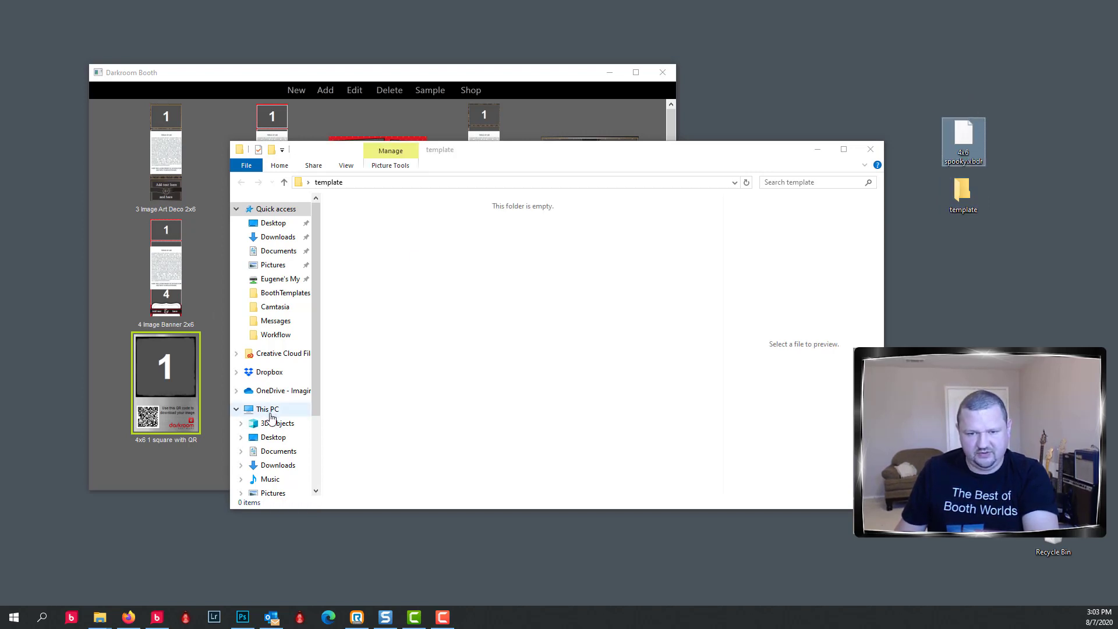
Copy 4x6 spooky.xbdr from the desktop into the BoothTemplates folder on Local Disk (X:)
left_click(313, 457)
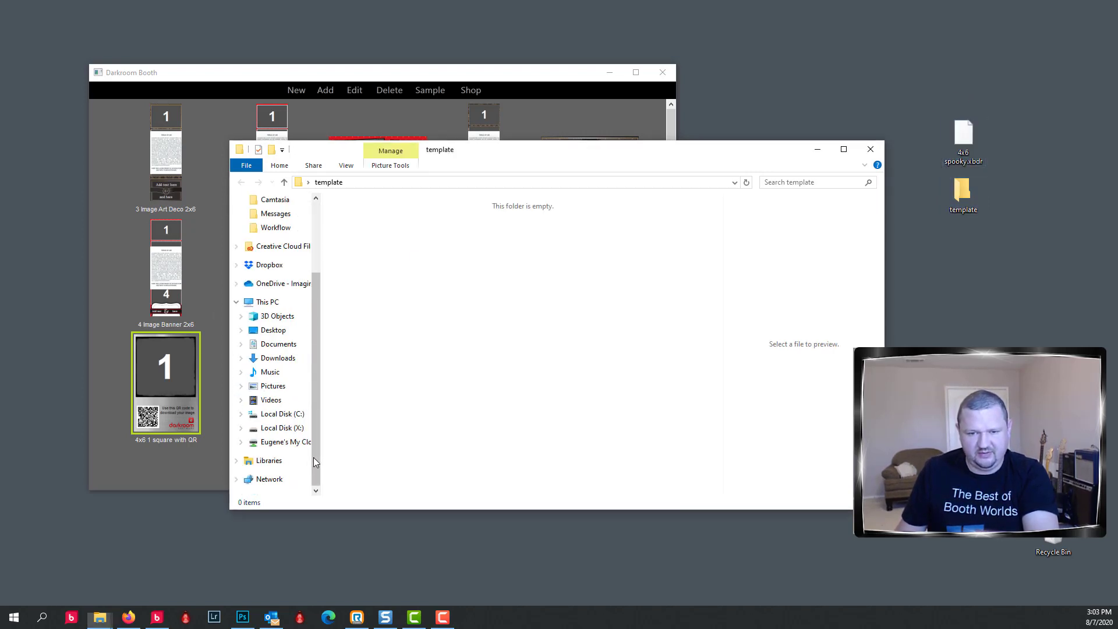
left_click(276, 428)
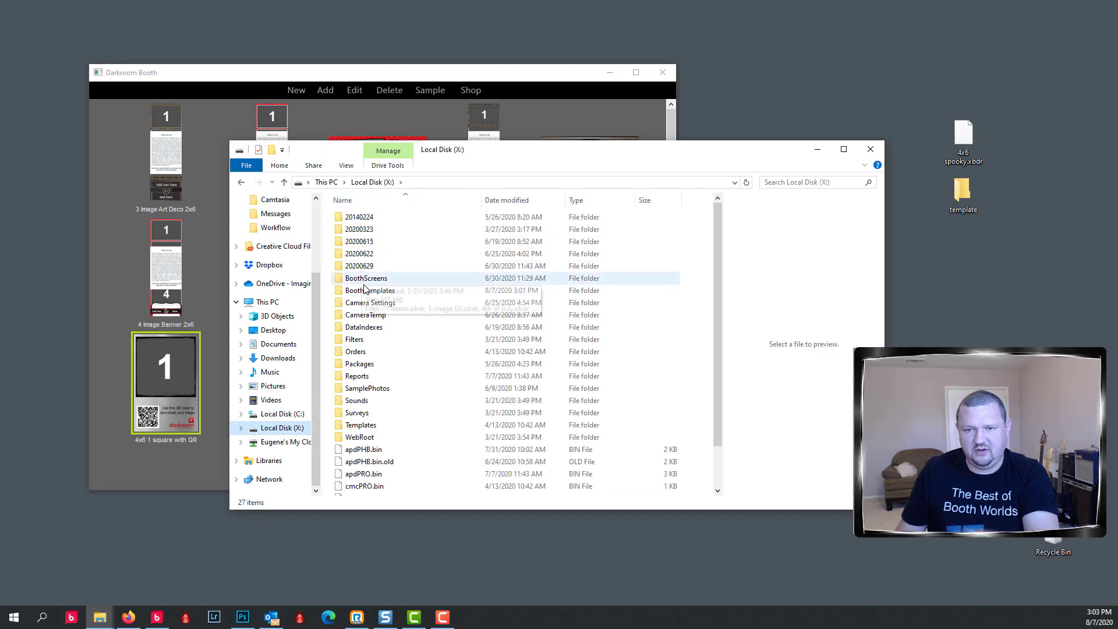
double_click(365, 290)
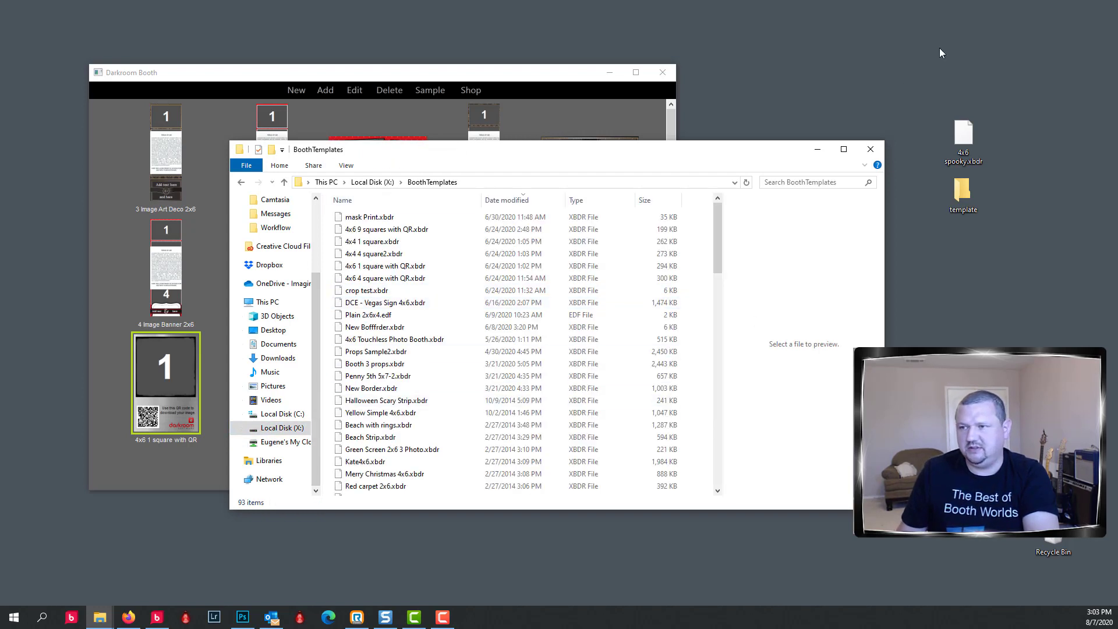
left_click_drag(970, 137, 337, 375)
Close and reopen Darkroom Booth's template gallery, and choose the 4x6 spooky template for the 4x6 print
left_click(247, 76)
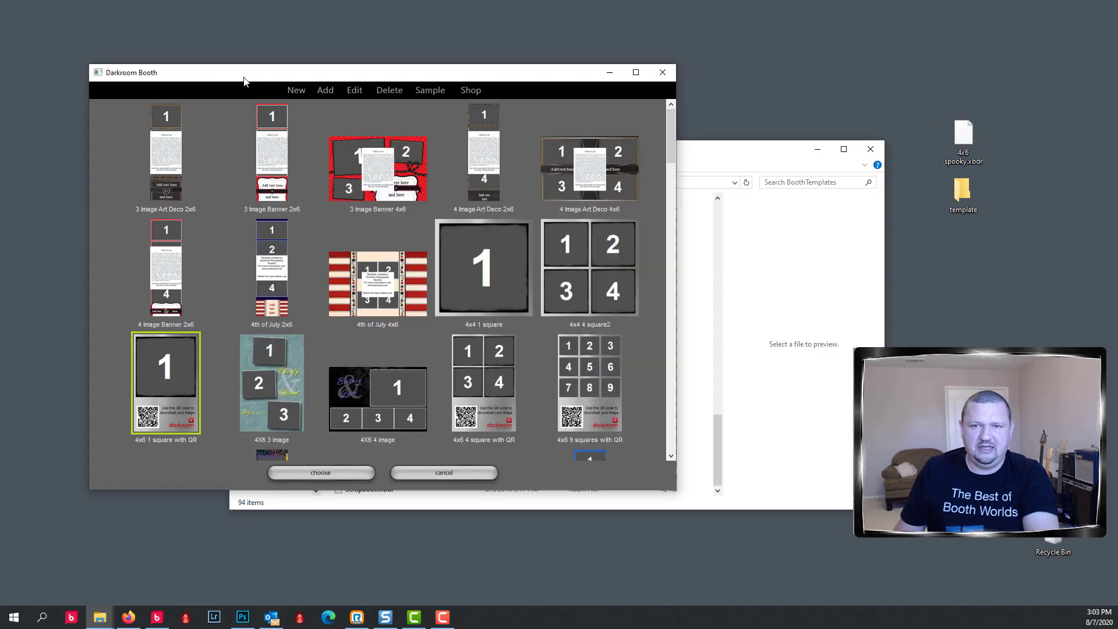
left_click(451, 475)
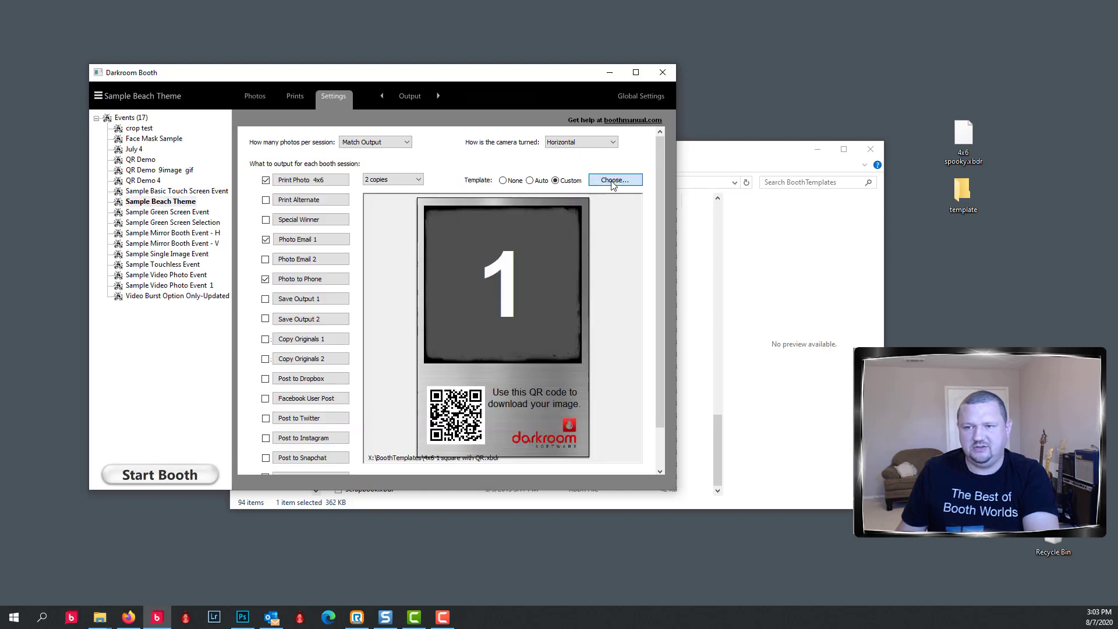
left_click(612, 180)
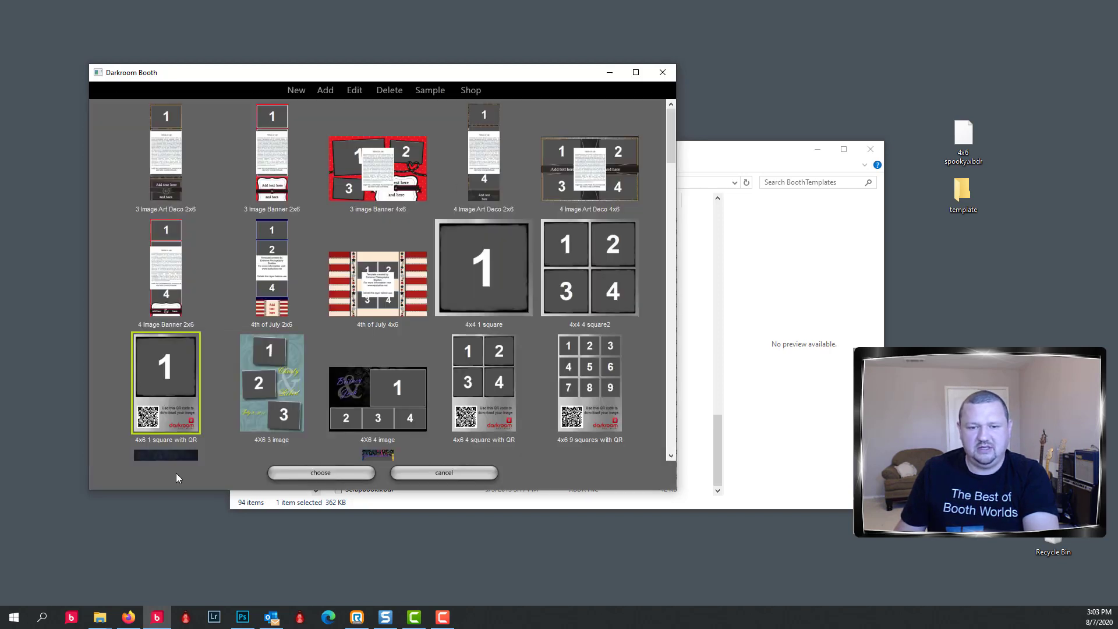
left_click(174, 457)
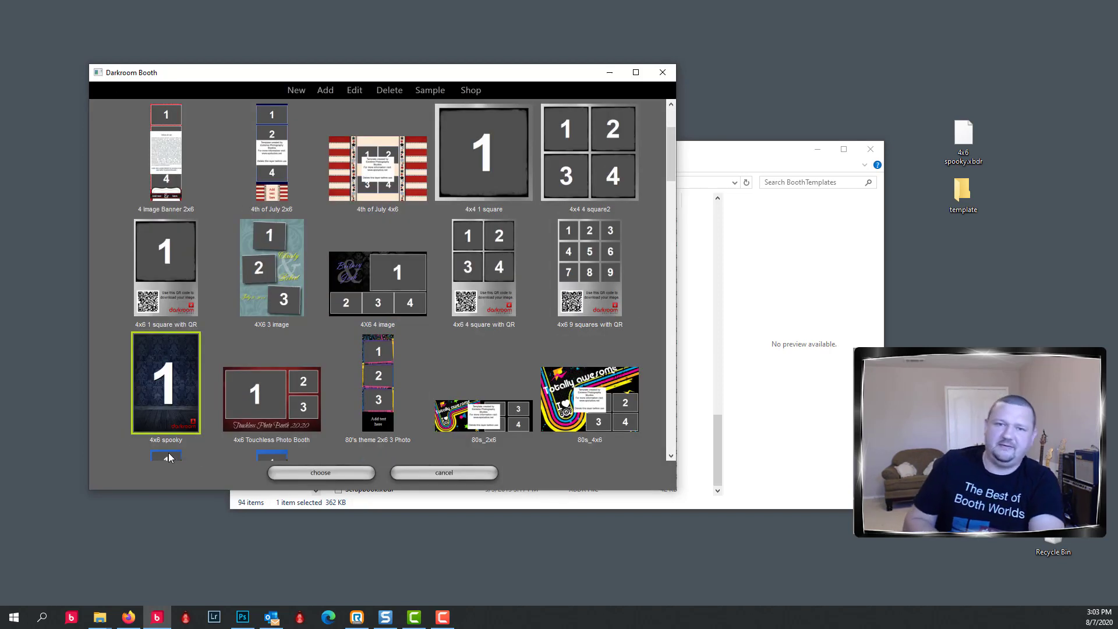
left_click(353, 475)
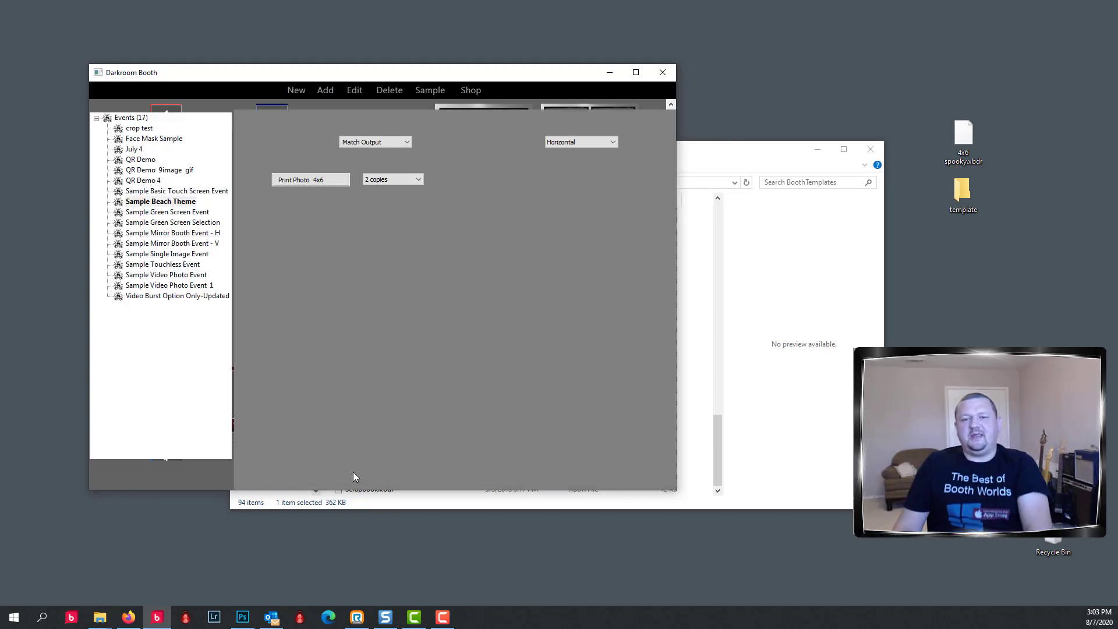